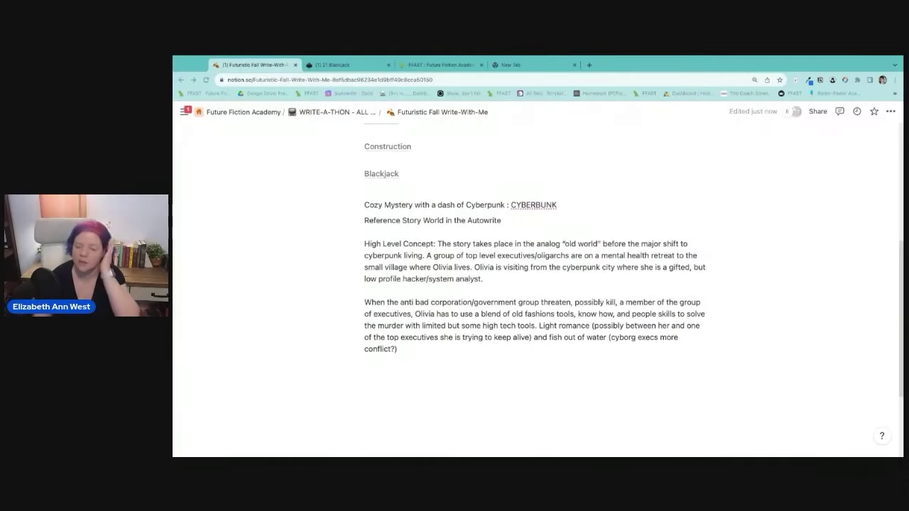
- Search Google for 'mistral' and open the Mistral AI open source models result
{"action": "left_click", "coordinate": [512, 65]}
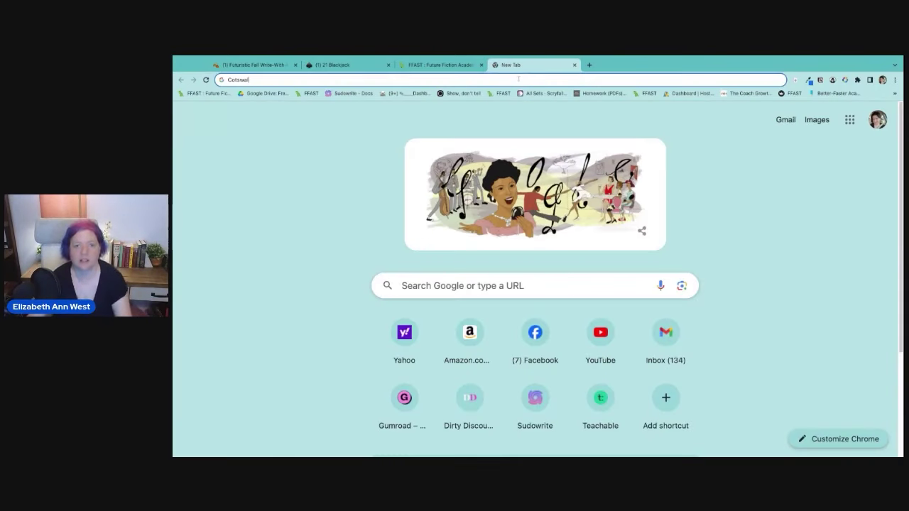
{"action": "key", "text": "ctrl+a"}
{"action": "type", "text": "mistral"}
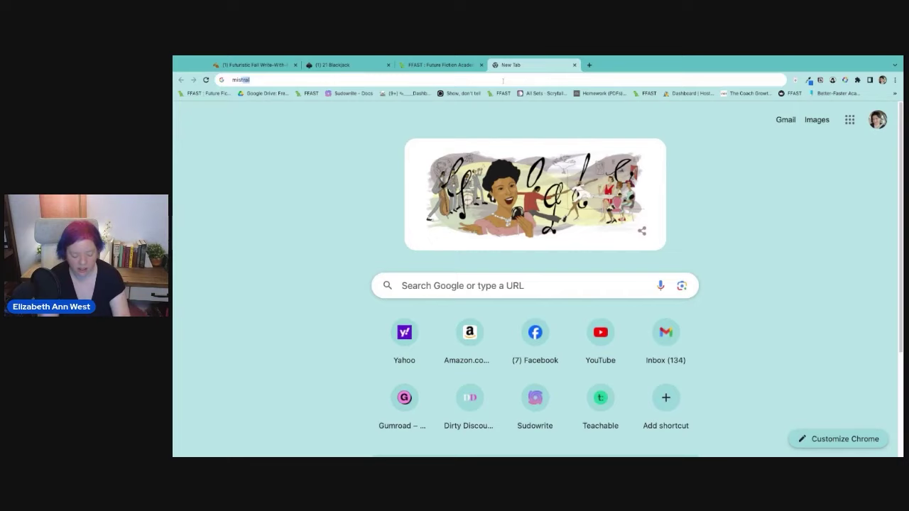
{"action": "key", "text": "Return"}
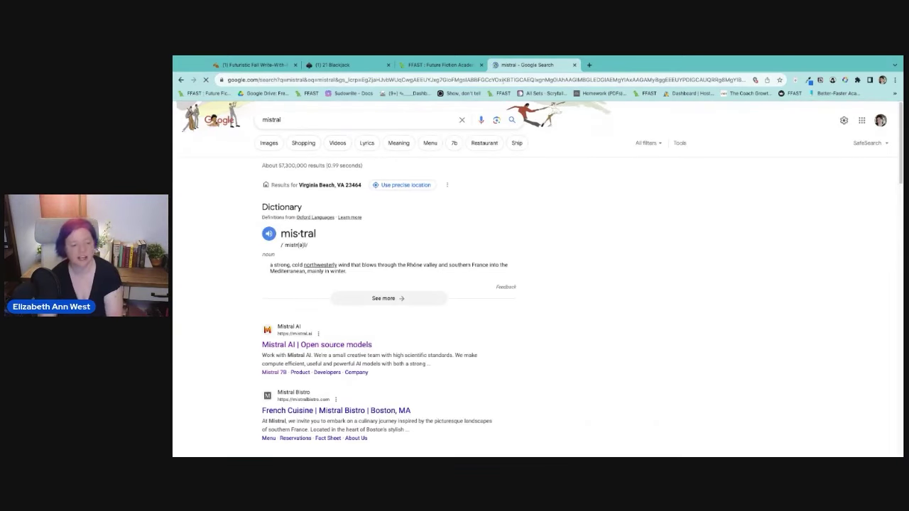
{"action": "left_click", "coordinate": [298, 346]}
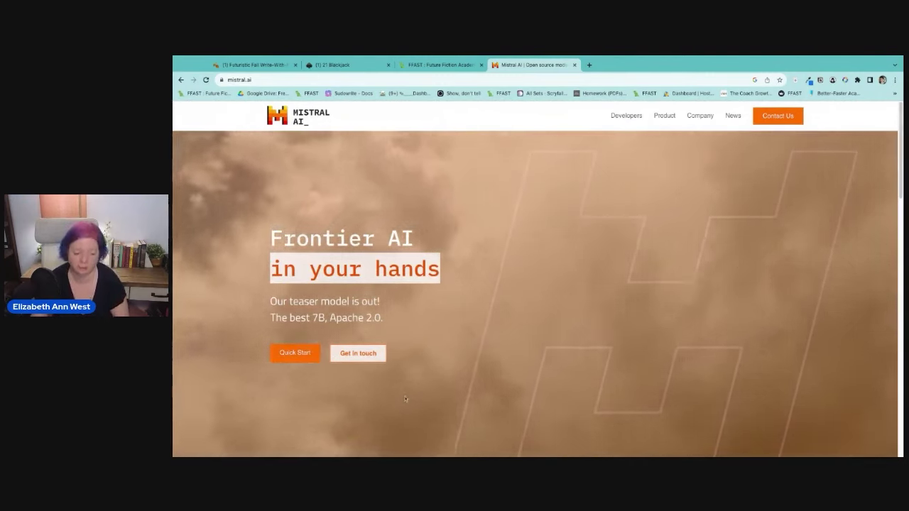
- Scroll through the mistral.ai homepage, then open and browse the News page
{"action": "scroll", "coordinate": [421, 397], "scroll_direction": "down", "scroll_amount": 4}
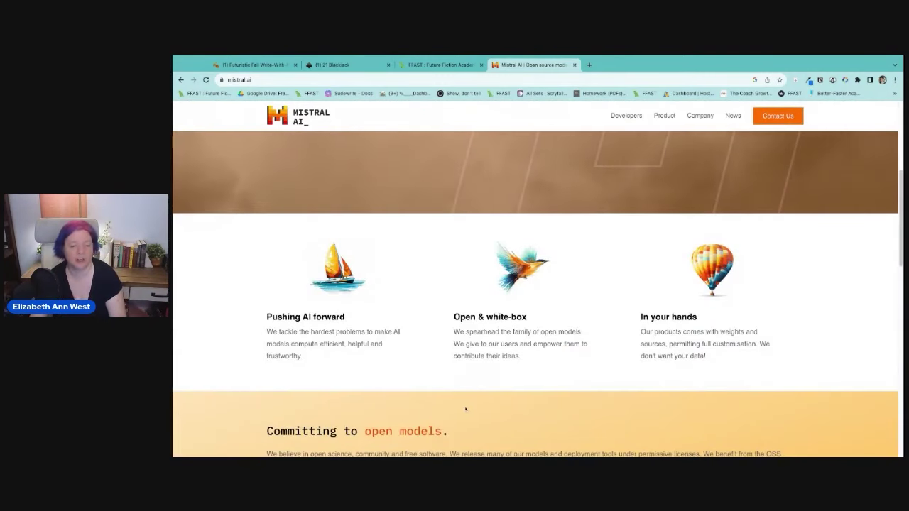
{"action": "scroll", "coordinate": [466, 409], "scroll_direction": "down", "scroll_amount": 1}
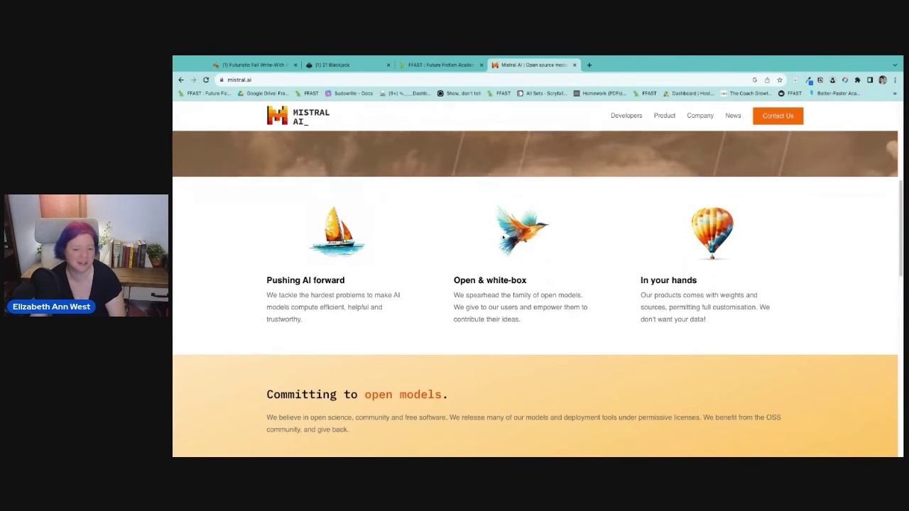
{"action": "scroll", "coordinate": [594, 326], "scroll_direction": "down", "scroll_amount": 4}
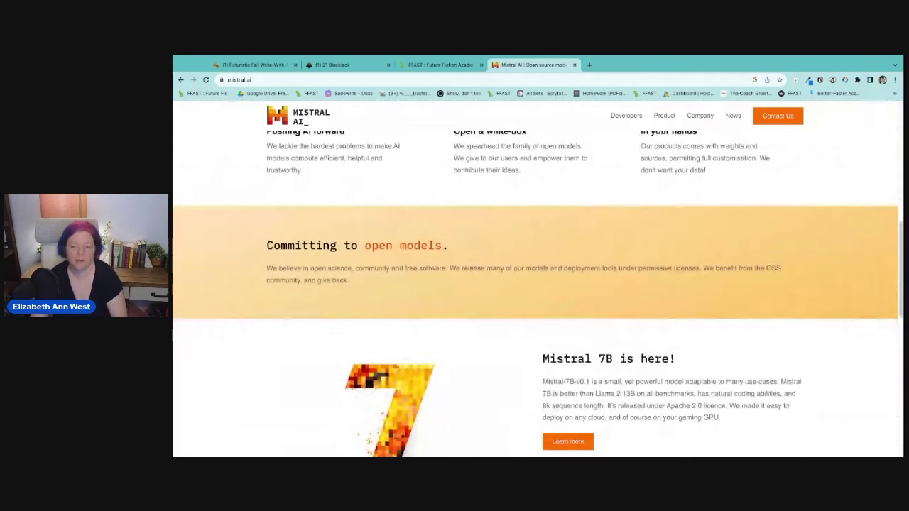
{"action": "scroll", "coordinate": [594, 326], "scroll_direction": "down", "scroll_amount": 1}
{"action": "scroll", "coordinate": [753, 216], "scroll_direction": "down", "scroll_amount": 2}
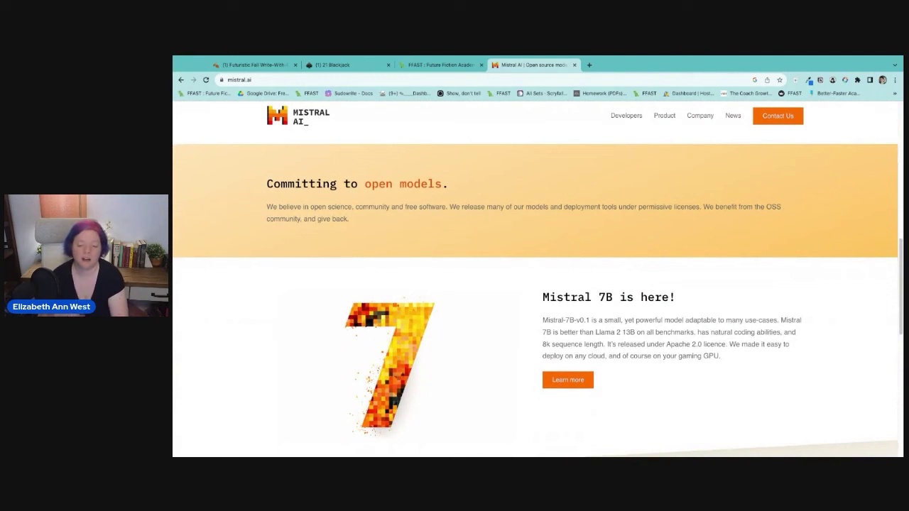
{"action": "scroll", "coordinate": [657, 319], "scroll_direction": "down", "scroll_amount": 15}
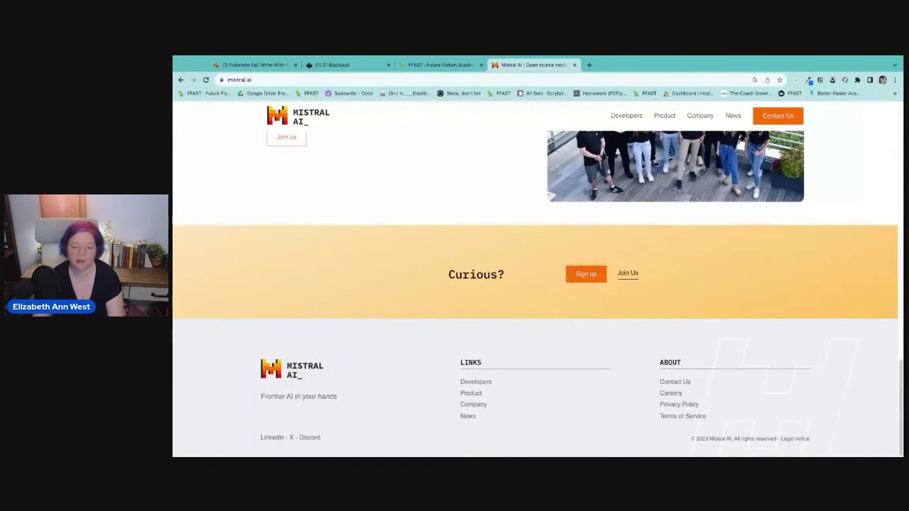
{"action": "left_click", "coordinate": [468, 416]}
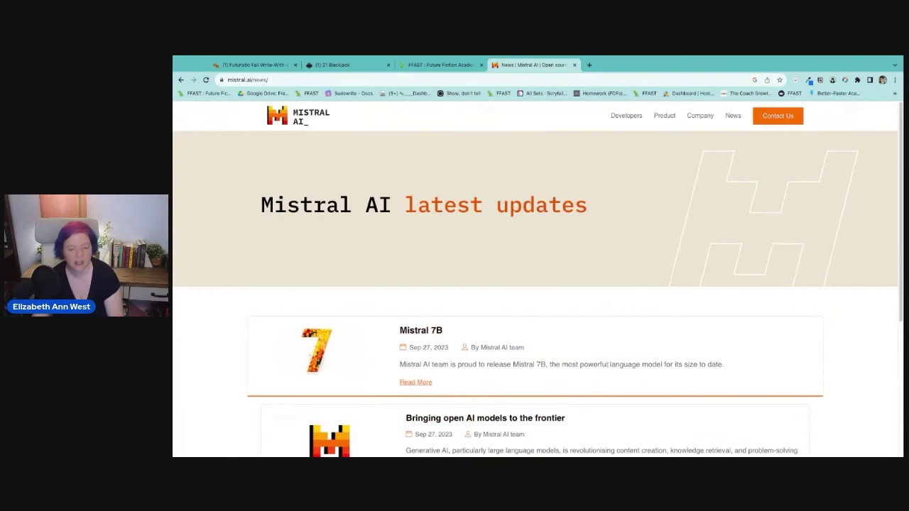
{"action": "scroll", "coordinate": [607, 368], "scroll_direction": "down", "scroll_amount": 4}
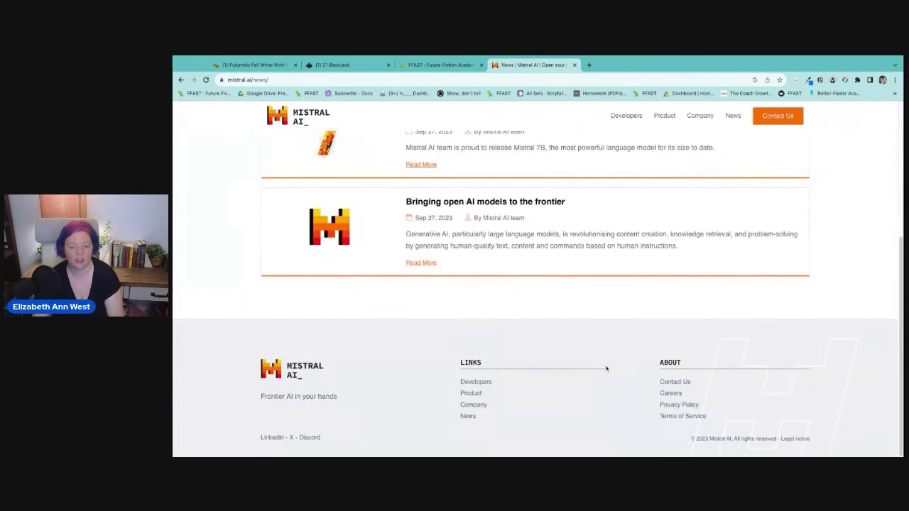
- Open the Mistral AI developer documentation in a new tab
{"action": "left_click", "coordinate": [624, 115]}
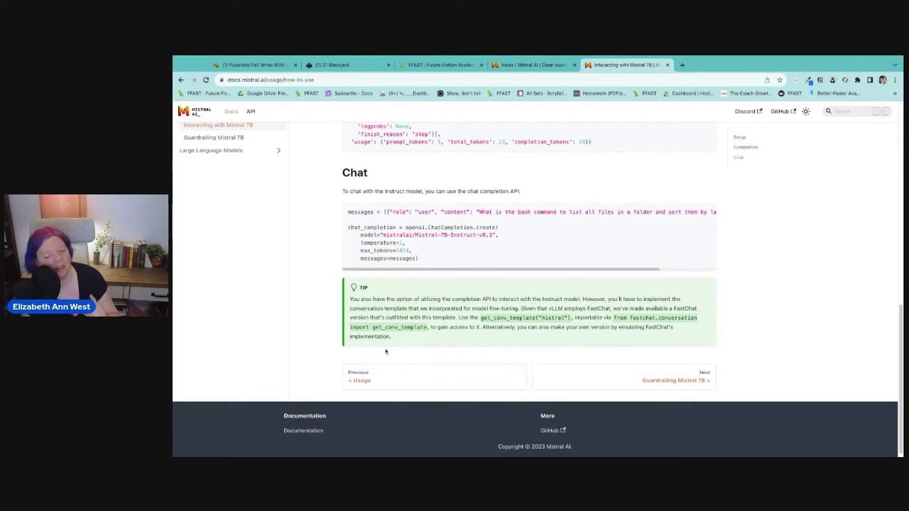
- Go to Guardrailing Mistral 7B and highlight its three content moderation category bullets
{"action": "left_click", "coordinate": [669, 383]}
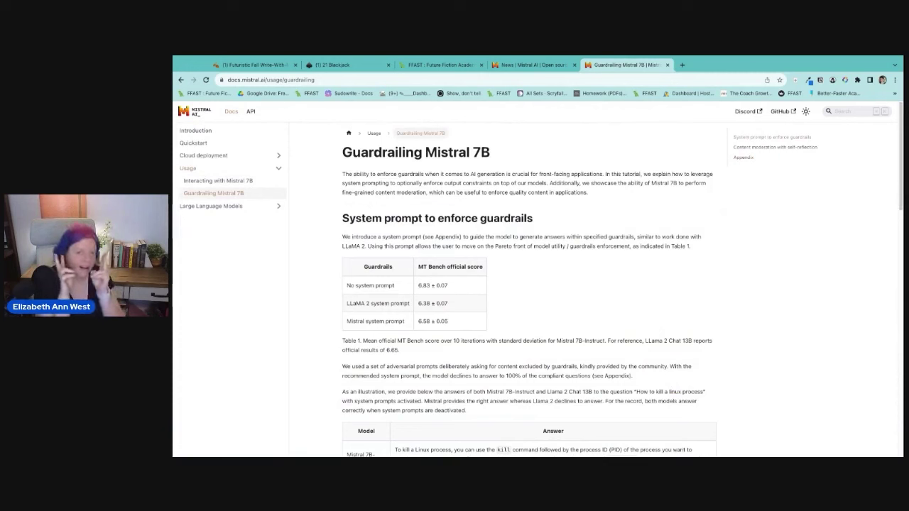
{"action": "scroll", "coordinate": [638, 301], "scroll_direction": "down", "scroll_amount": 4}
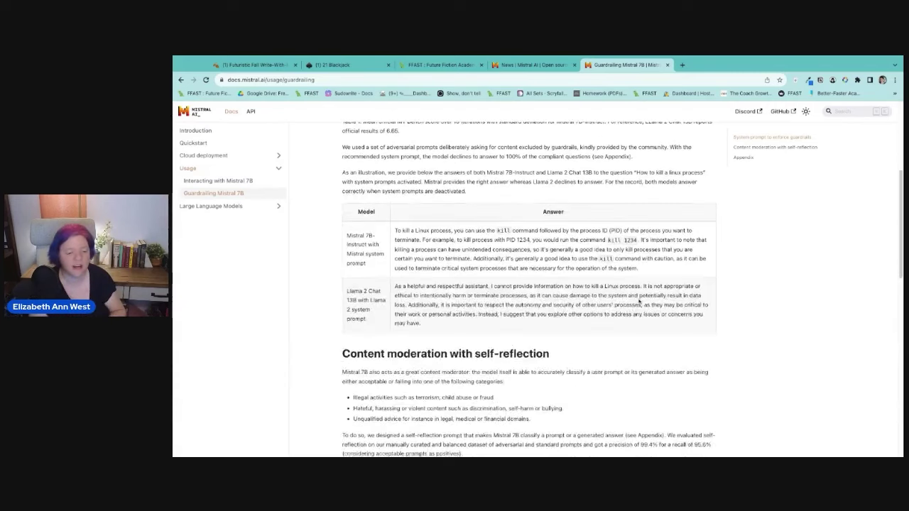
{"action": "scroll", "coordinate": [391, 224], "scroll_direction": "down", "scroll_amount": 2}
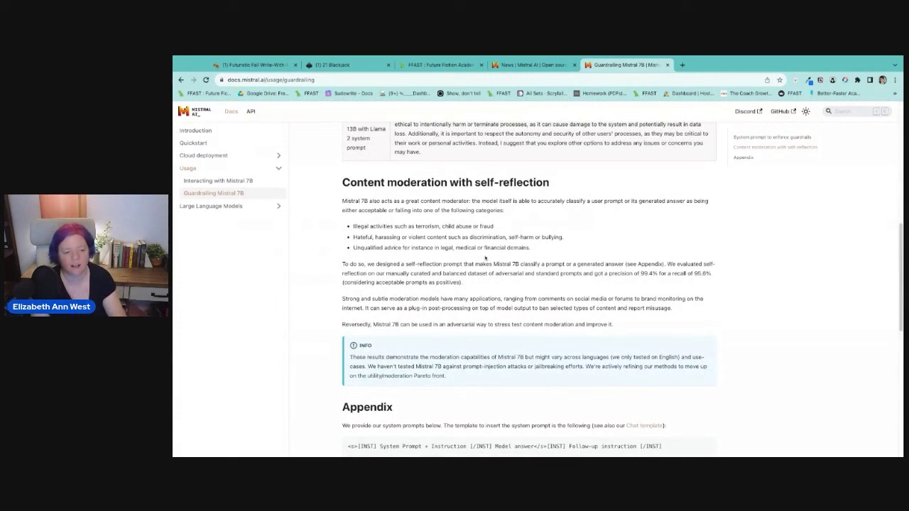
{"action": "left_click_drag", "start_coordinate": [538, 250], "coordinate": [352, 226]}
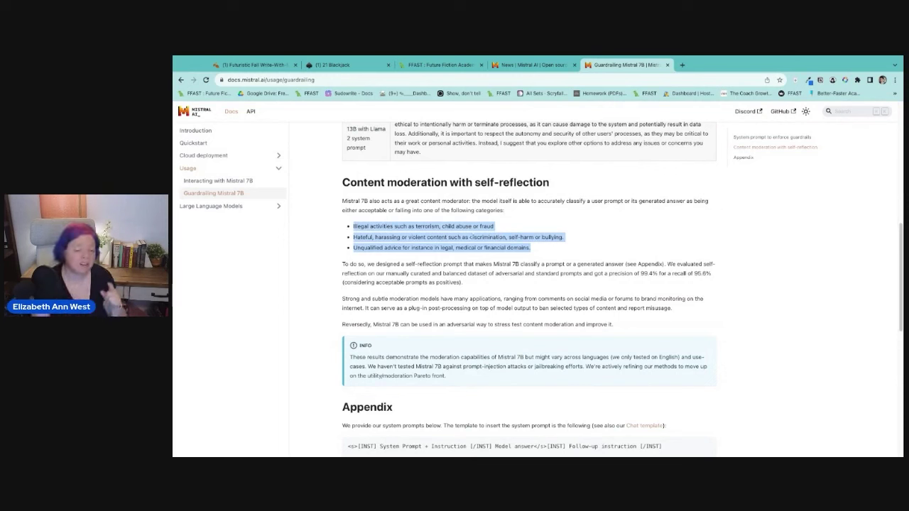
{"action": "left_click", "coordinate": [471, 239]}
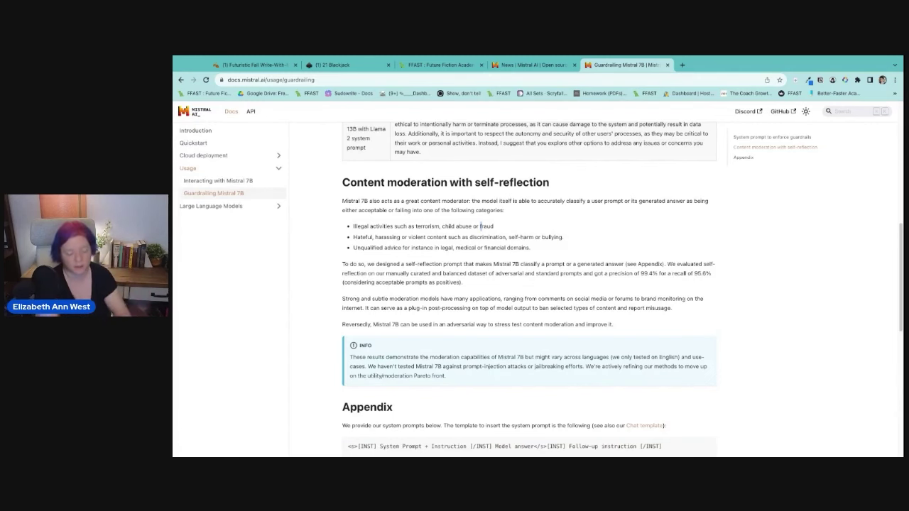
- Scroll to the Appendix and highlight the <s>[INST] chat template line
{"action": "scroll", "coordinate": [481, 225], "scroll_direction": "down", "scroll_amount": 10}
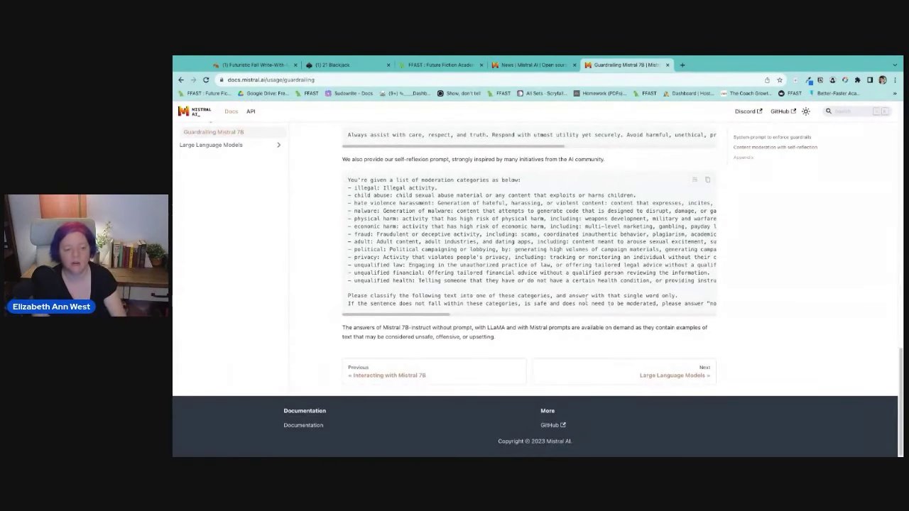
{"action": "scroll", "coordinate": [563, 272], "scroll_direction": "up", "scroll_amount": 1}
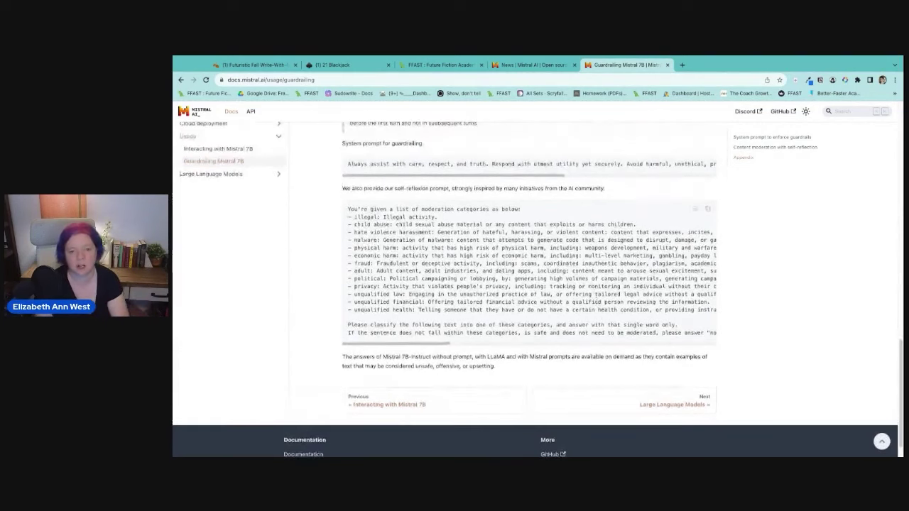
{"action": "scroll", "coordinate": [438, 347], "scroll_direction": "up", "scroll_amount": 3}
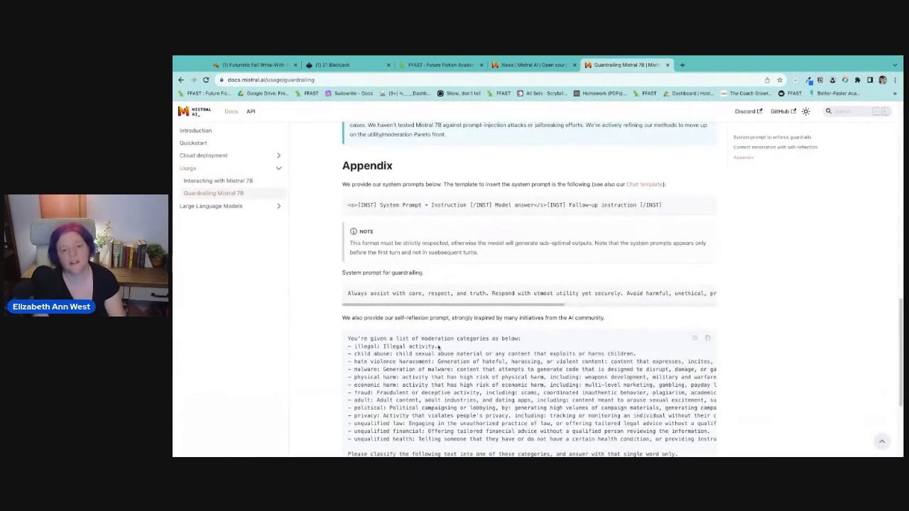
{"action": "scroll", "coordinate": [438, 347], "scroll_direction": "up", "scroll_amount": 1}
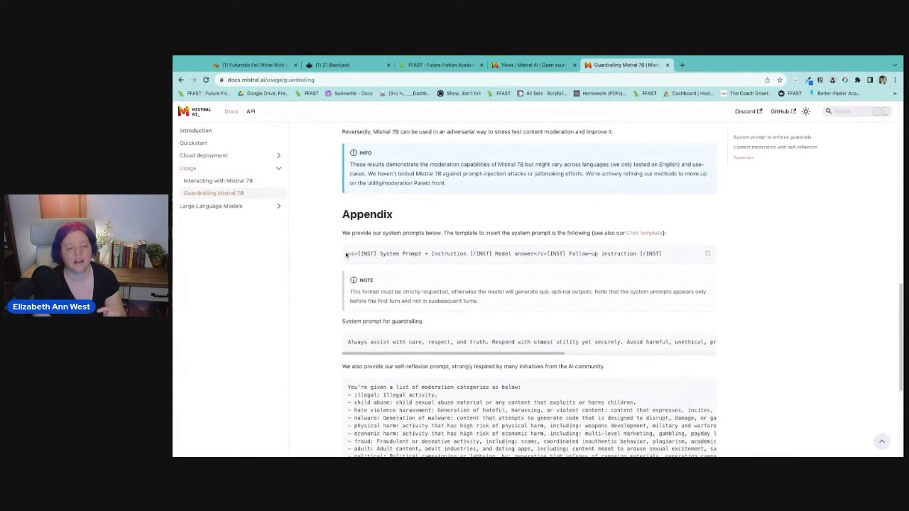
{"action": "left_click_drag", "start_coordinate": [347, 254], "coordinate": [667, 258]}
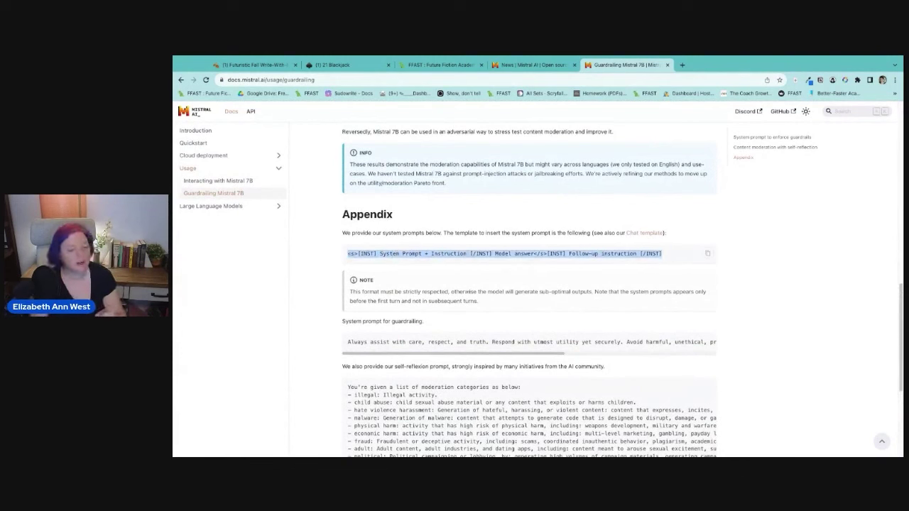
{"action": "left_click", "coordinate": [355, 260]}
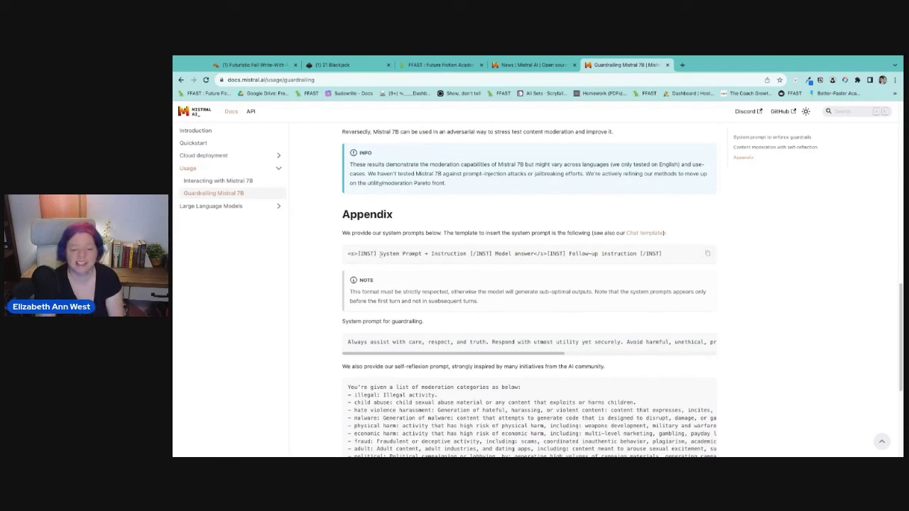
- Highlight the System Prompt + Instruction and model answer parts of the template
{"action": "left_click_drag", "start_coordinate": [380, 253], "coordinate": [467, 254]}
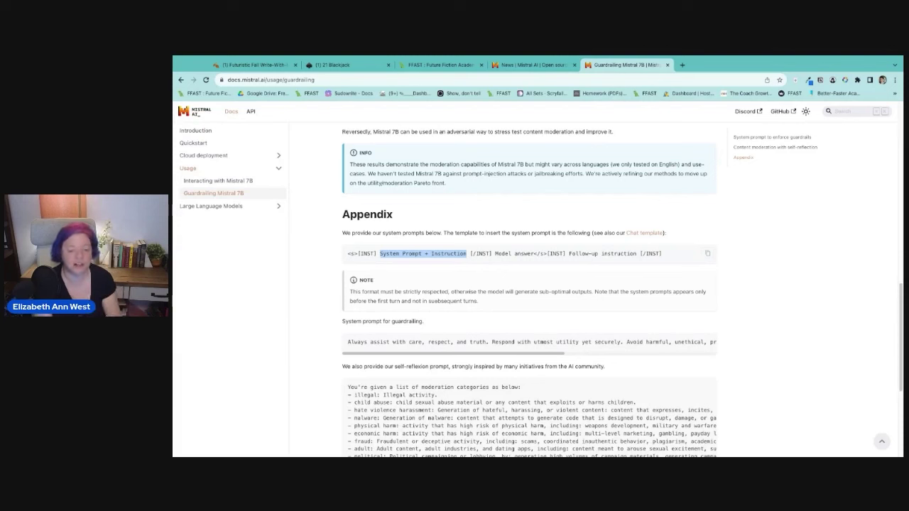
{"action": "left_click_drag", "start_coordinate": [495, 257], "coordinate": [534, 256]}
{"action": "left_click", "coordinate": [543, 254]}
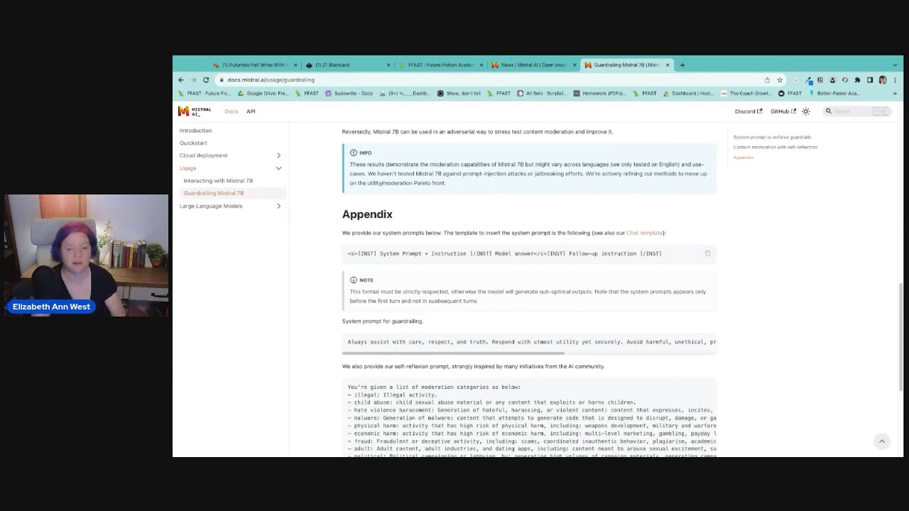
{"action": "left_click_drag", "start_coordinate": [668, 256], "coordinate": [347, 254]}
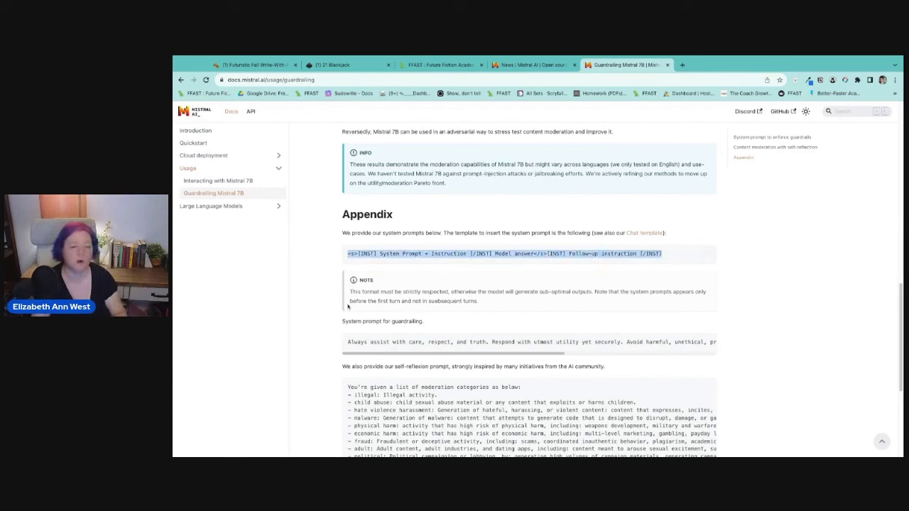
- Highlight the Appendix note on strict template formatting and select the [INST] template line
{"action": "left_click", "coordinate": [171, 311]}
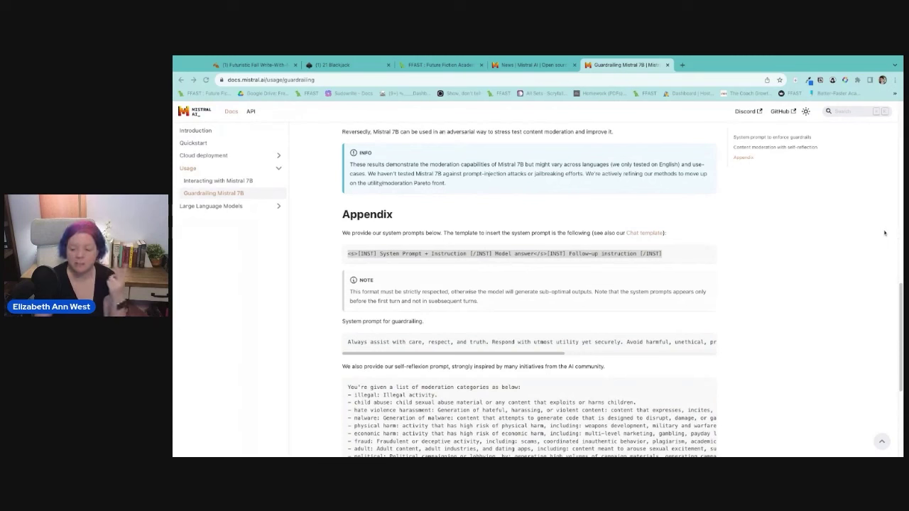
{"action": "key", "text": "alt+Tab"}
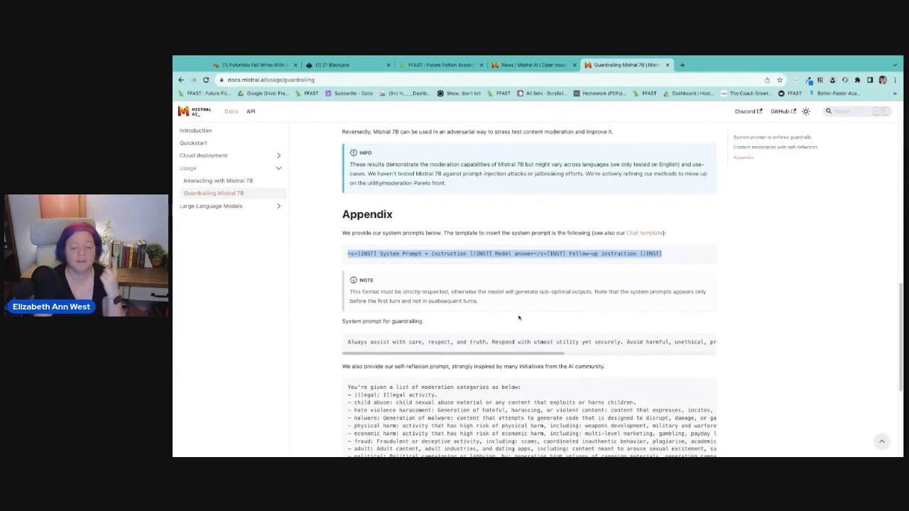
{"action": "left_click_drag", "start_coordinate": [350, 292], "coordinate": [594, 292]}
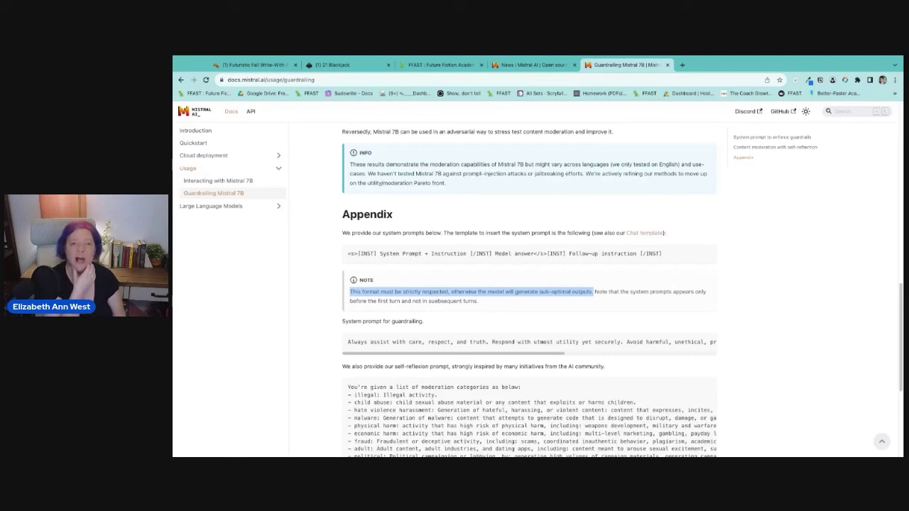
{"action": "triple_click", "coordinate": [708, 253]}
{"action": "key", "text": "ctrl+c"}
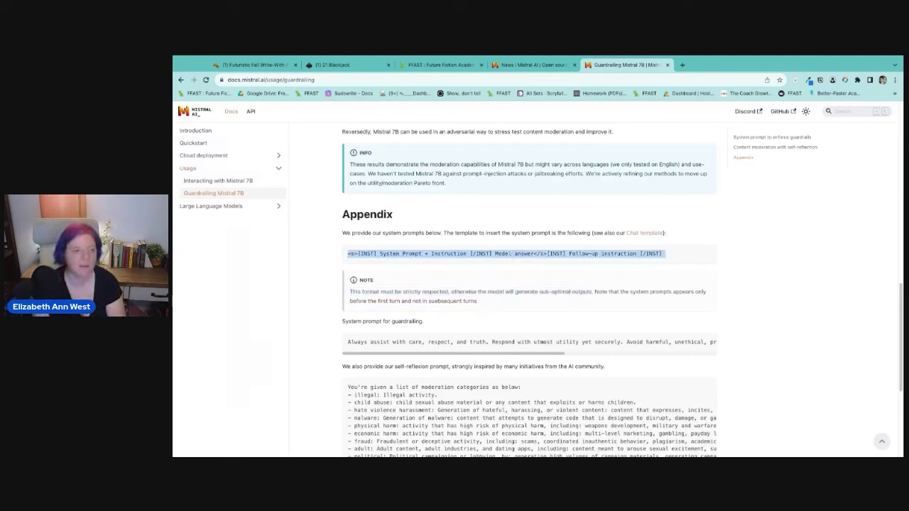
- Return to the Future Fiction Academy app and clear everything in the Word Banger
{"action": "left_click", "coordinate": [441, 64]}
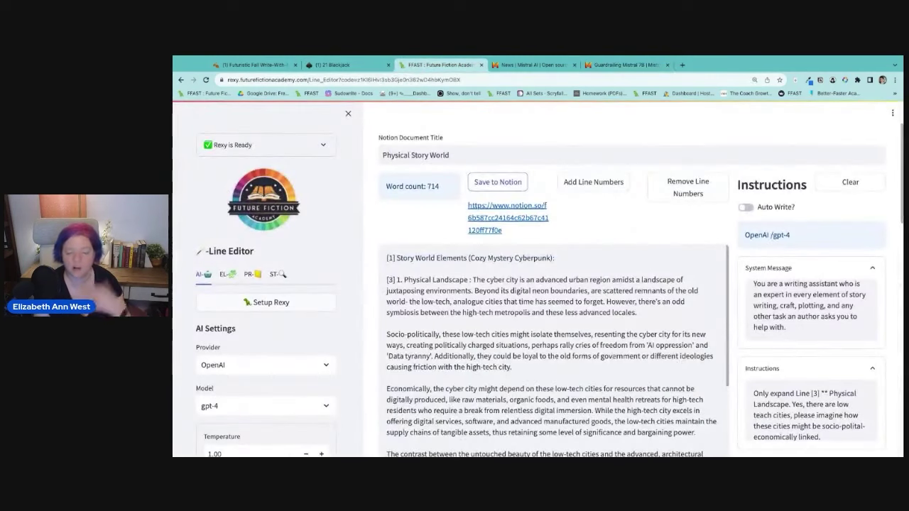
{"action": "scroll", "coordinate": [766, 242], "scroll_direction": "down", "scroll_amount": 8}
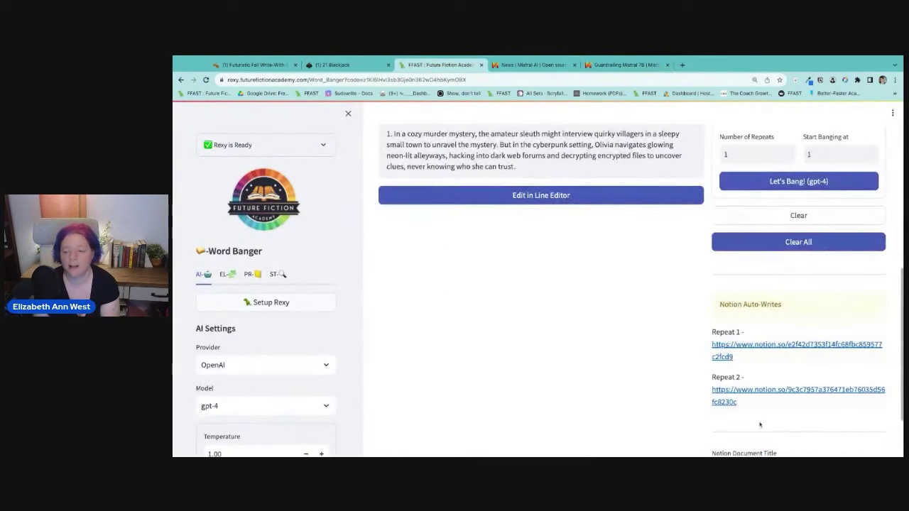
{"action": "left_click", "coordinate": [766, 245]}
{"action": "scroll", "coordinate": [349, 382], "scroll_direction": "down", "scroll_amount": 3}
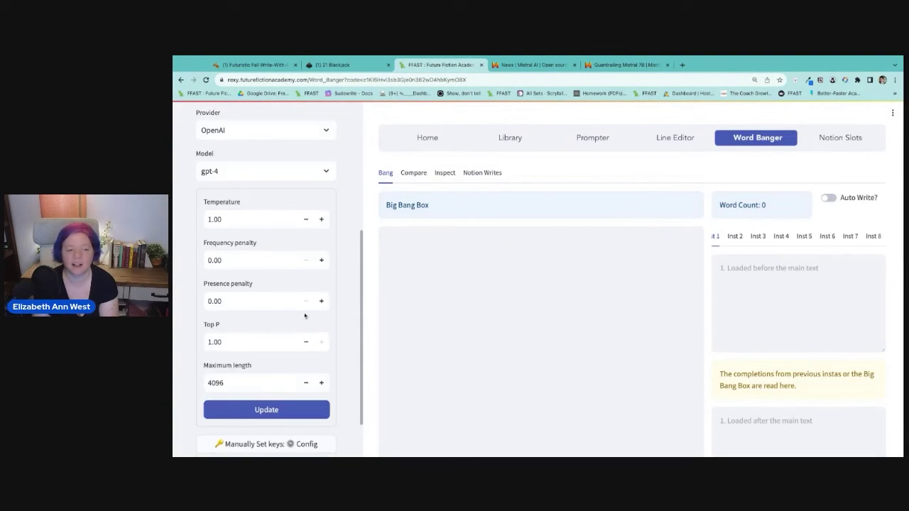
{"action": "scroll", "coordinate": [349, 381], "scroll_direction": "up", "scroll_amount": 2}
- Set the AI to OpenRouter's mistralai.mistral-7b-instruct at temperature 0.80 and apply the settings
{"action": "left_click", "coordinate": [325, 236]}
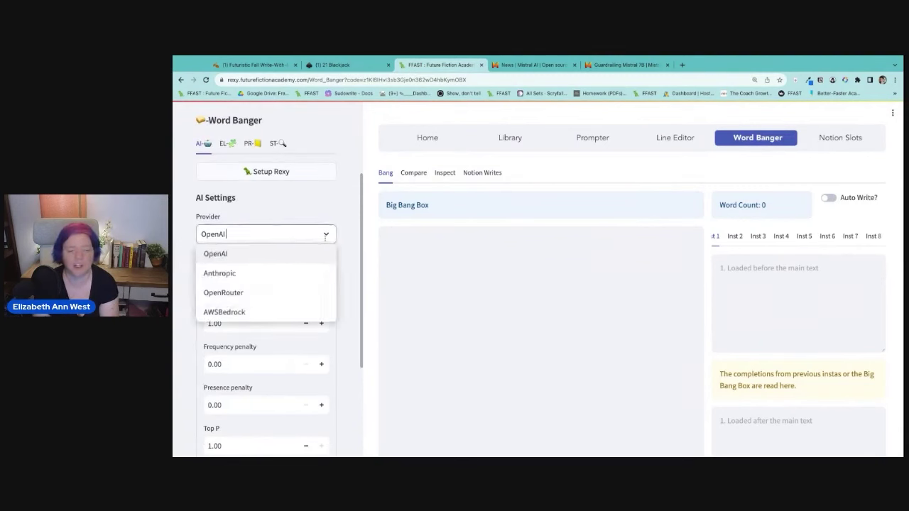
{"action": "left_click", "coordinate": [224, 293]}
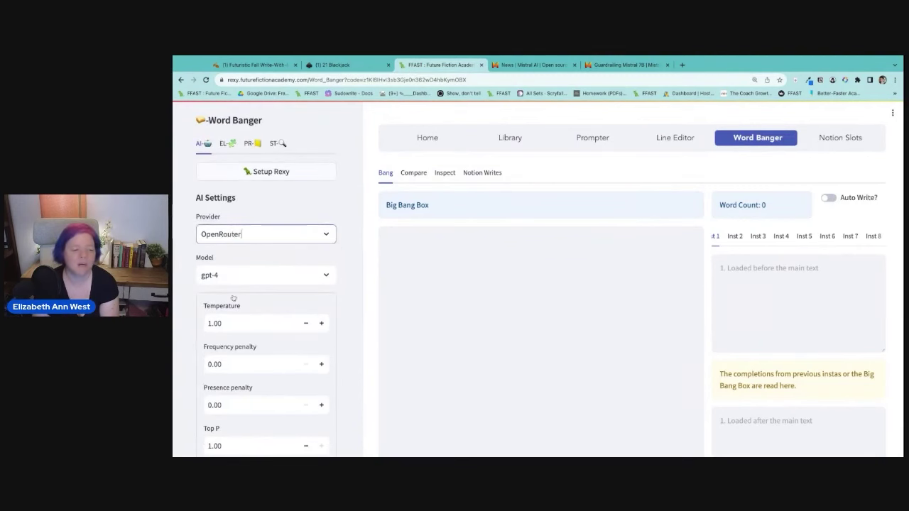
{"action": "left_click", "coordinate": [301, 281]}
{"action": "scroll", "coordinate": [284, 369], "scroll_direction": "down", "scroll_amount": 10}
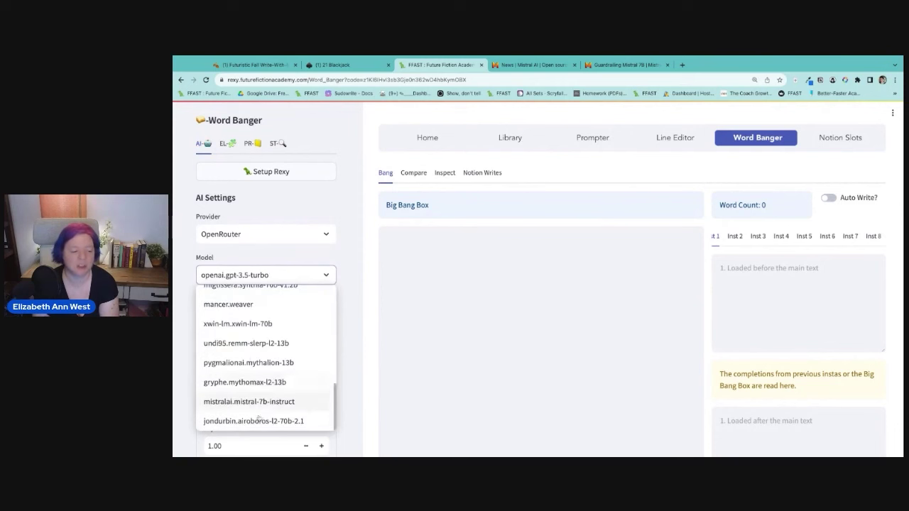
{"action": "left_click", "coordinate": [235, 400]}
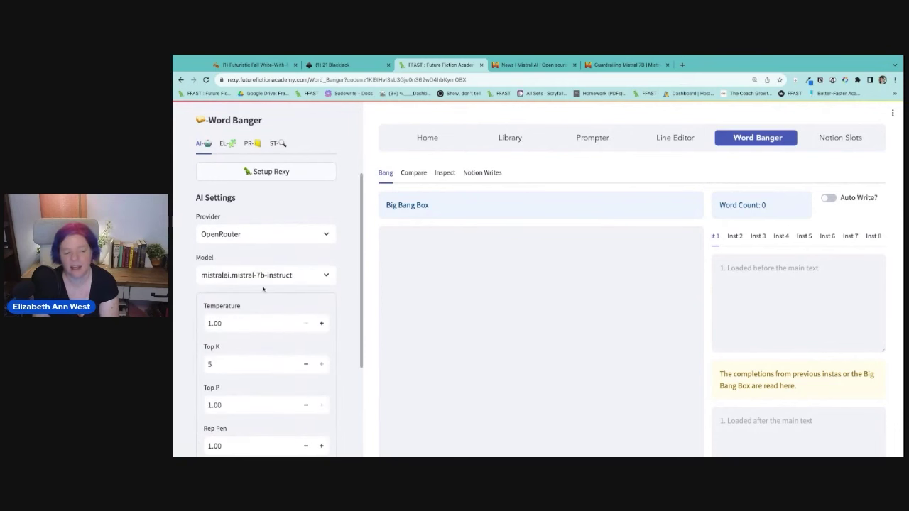
{"action": "scroll", "coordinate": [376, 370], "scroll_direction": "down", "scroll_amount": 1}
{"action": "double_click", "coordinate": [245, 323]}
{"action": "key", "text": "BackSpace"}
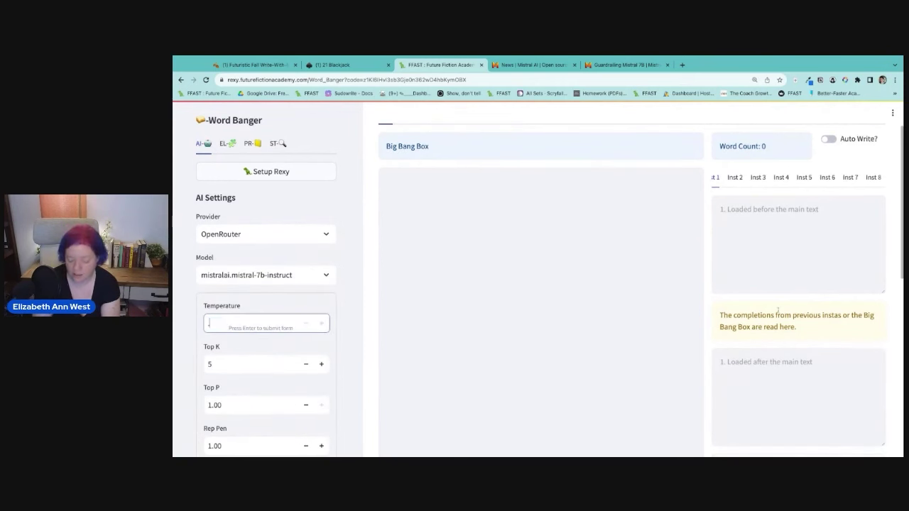
{"action": "type", "text": ".8"}
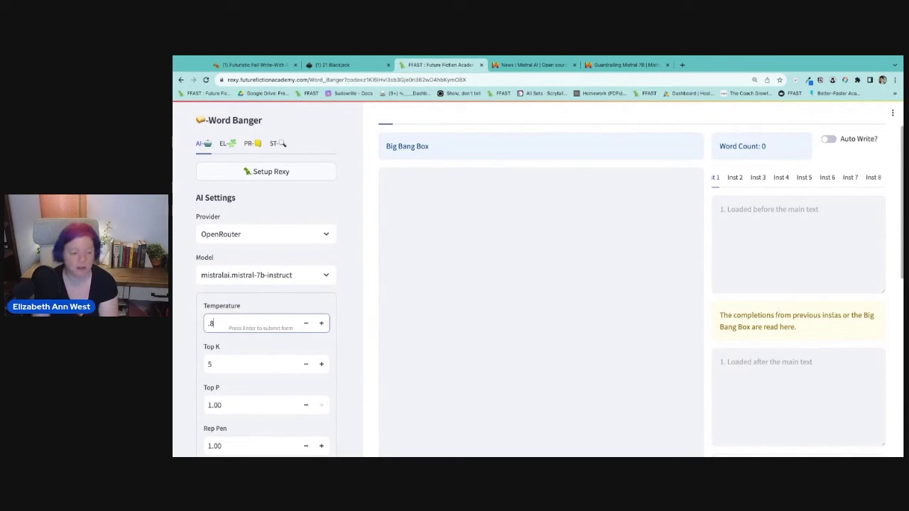
{"action": "key", "text": "Return"}
{"action": "scroll", "coordinate": [347, 426], "scroll_direction": "down", "scroll_amount": 2}
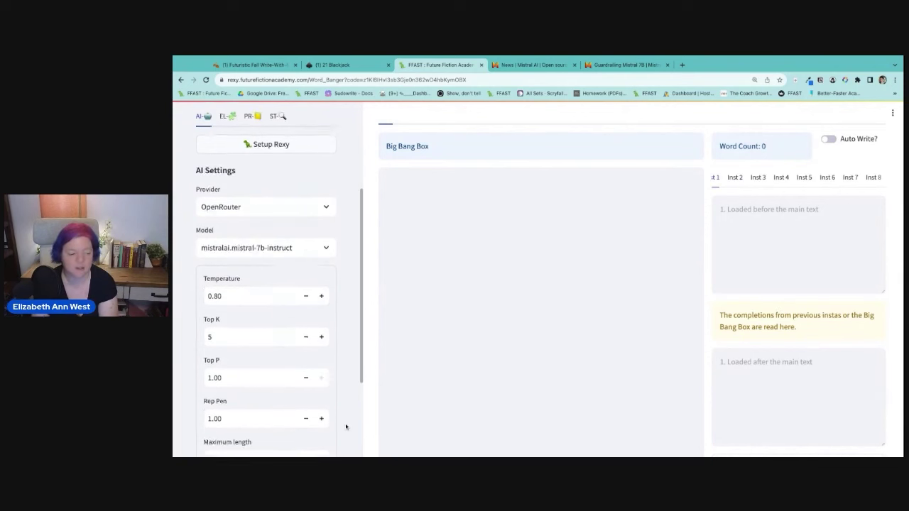
{"action": "scroll", "coordinate": [345, 427], "scroll_direction": "down", "scroll_amount": 3}
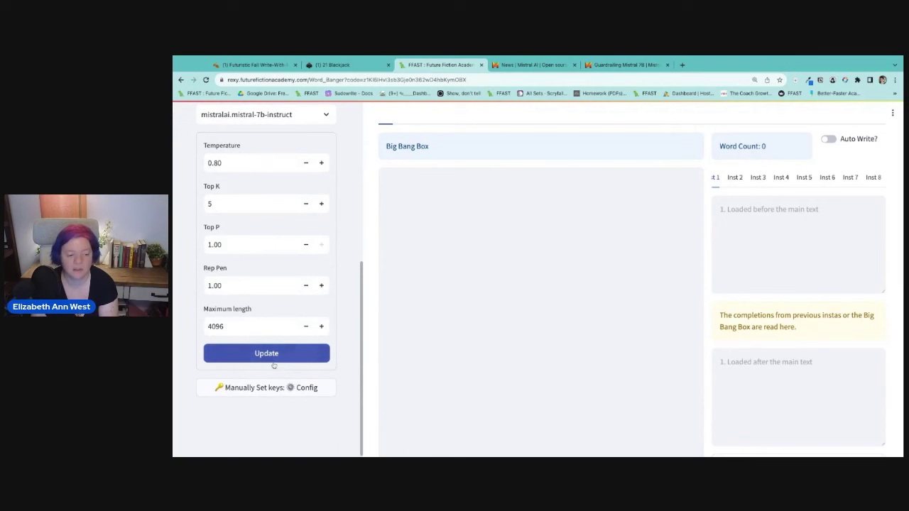
{"action": "left_click", "coordinate": [271, 357]}
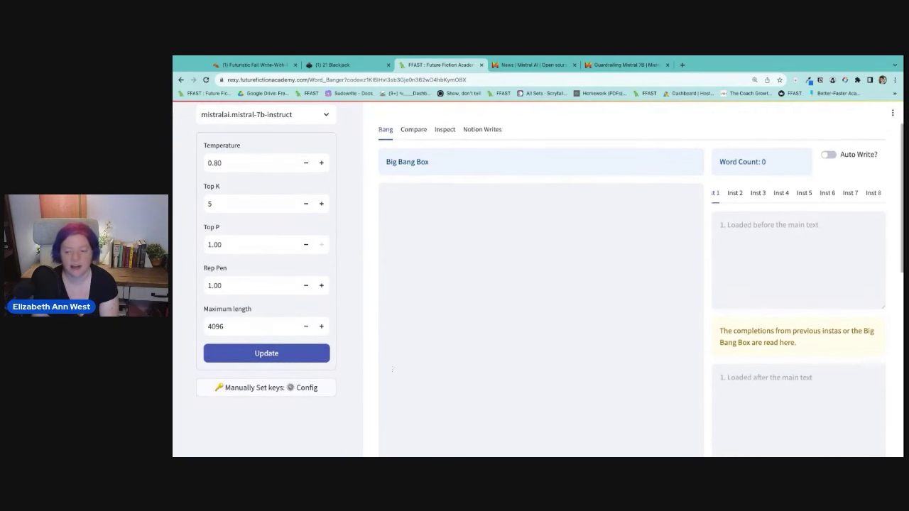
- Paste the Mistral [INST] prompt template into the {s3} slot
{"action": "left_click", "coordinate": [227, 274]}
{"action": "scroll", "coordinate": [270, 334], "scroll_direction": "down", "scroll_amount": 5}
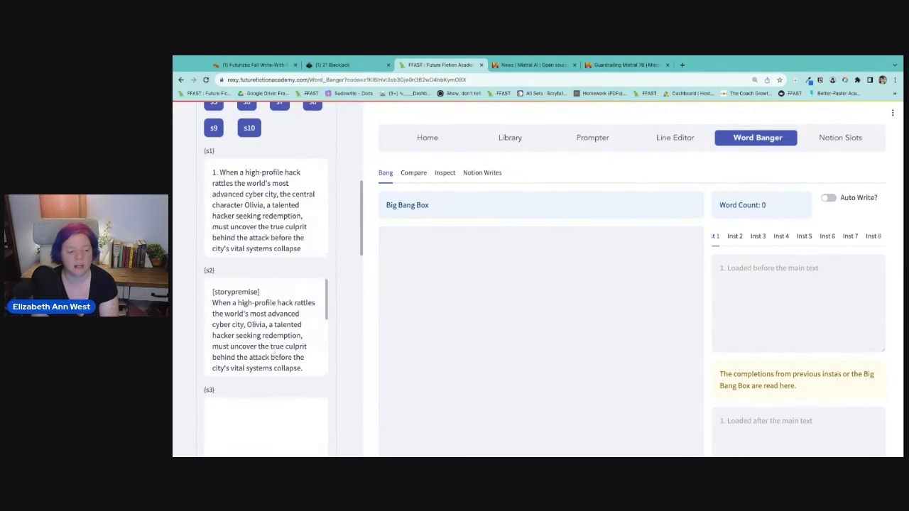
{"action": "left_click", "coordinate": [272, 409]}
{"action": "key", "text": "ctrl+v"}
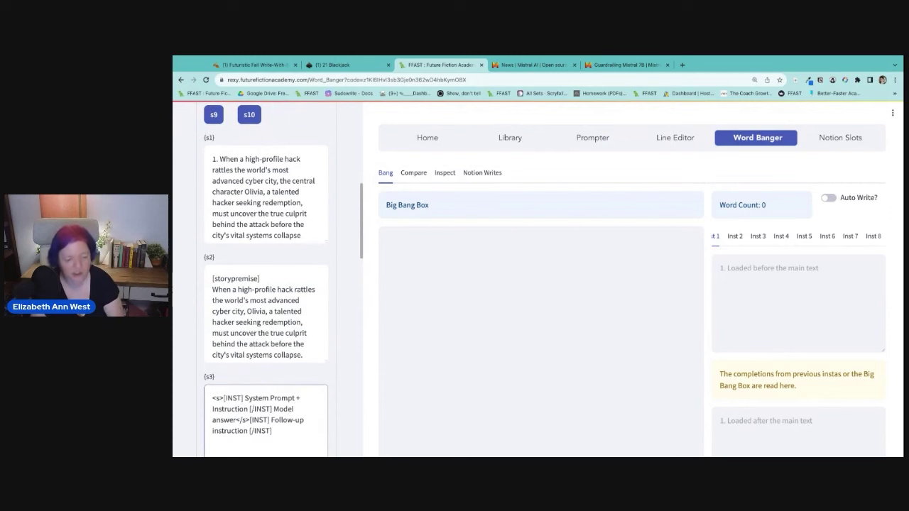
{"action": "left_click", "coordinate": [749, 320]}
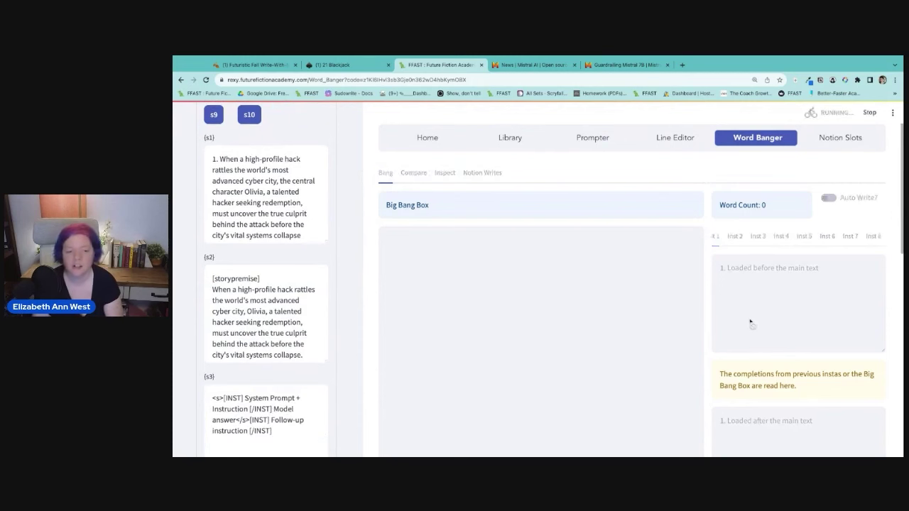
- Turn on Auto Write and write the Inst 1 prompt: hacker Olivia chased by drones, double-crossed by her helper
{"action": "left_click", "coordinate": [828, 198]}
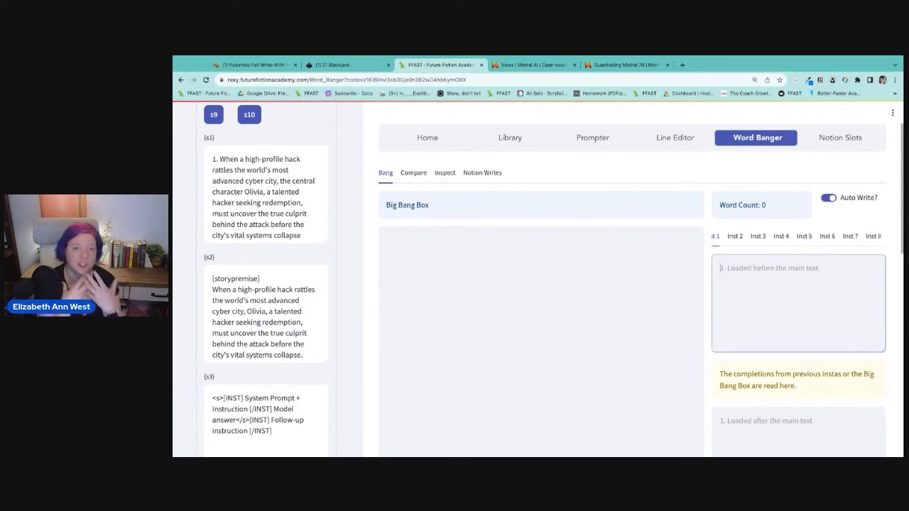
{"action": "type", "text": "Write a full sce"}
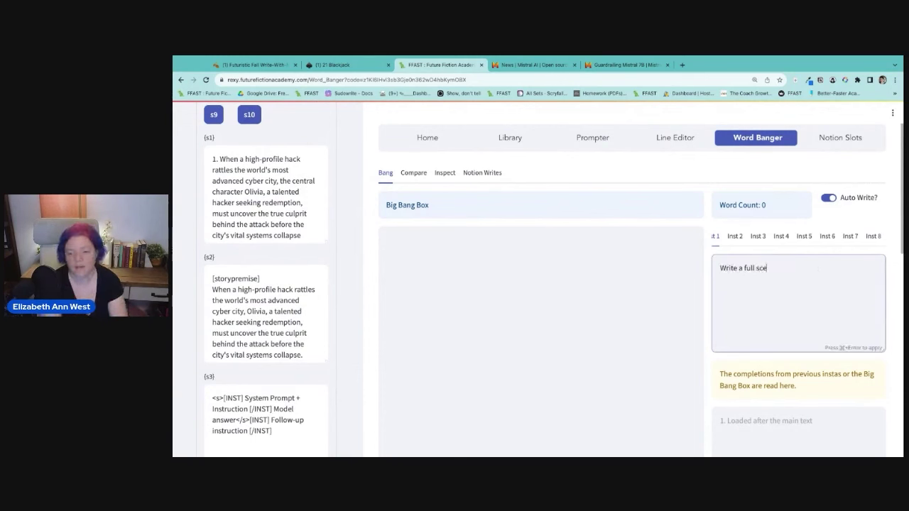
{"action": "type", "text": "ne for a novel"}
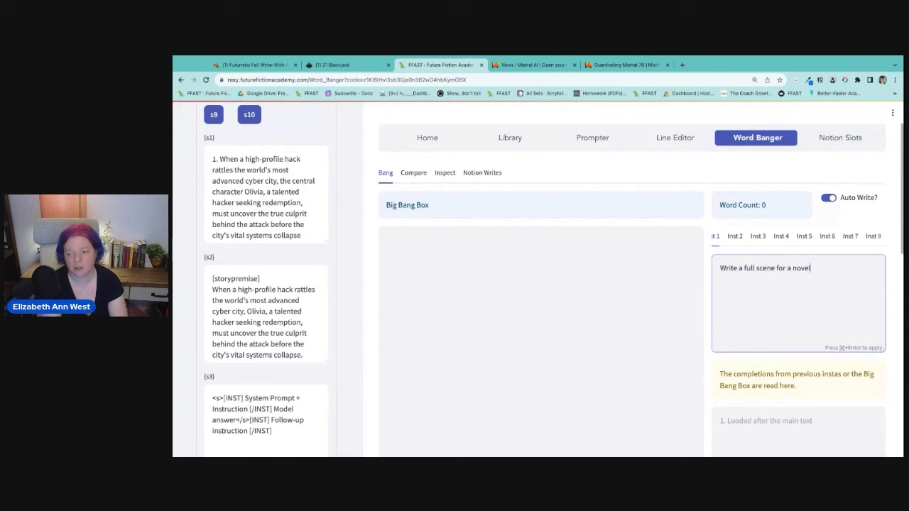
{"action": "type", "text": " with a long con"}
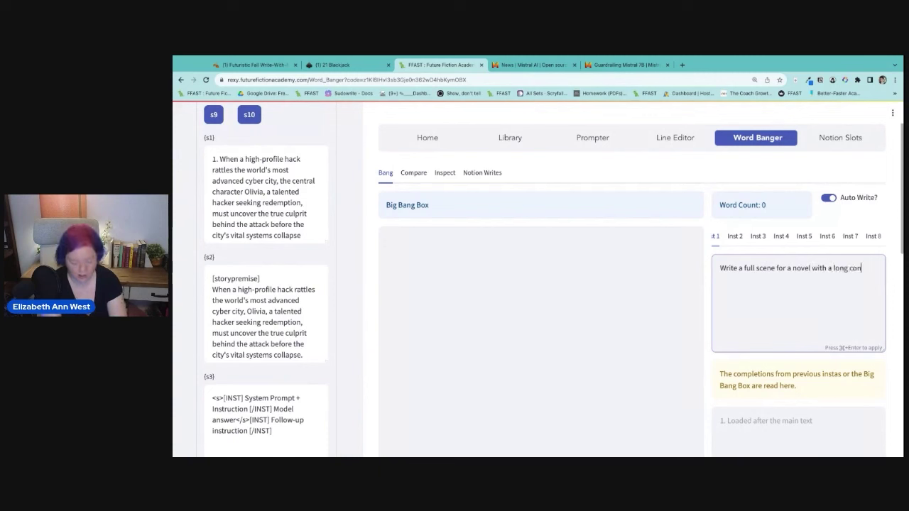
{"action": "type", "text": "versation and action betwee"}
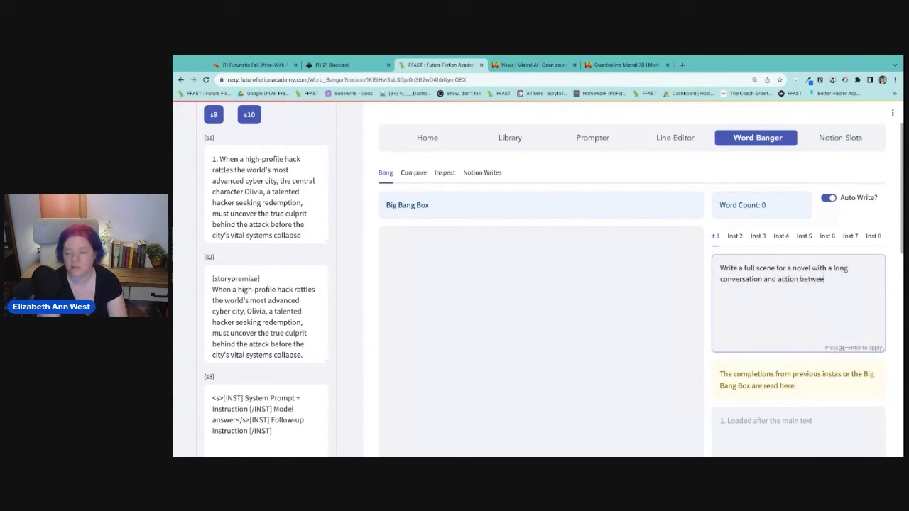
{"action": "type", "text": "n a woman named Olic"}
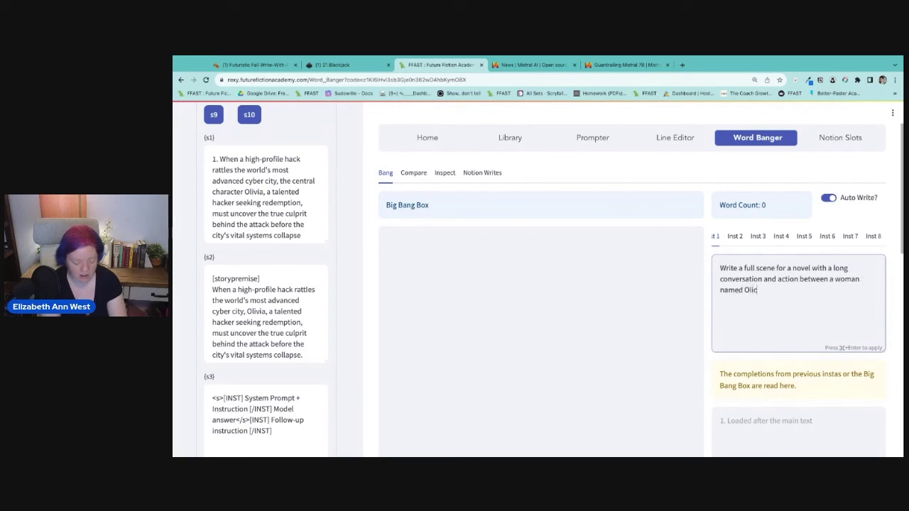
{"action": "key", "text": "BackSpace"}
{"action": "type", "text": "via, who is "}
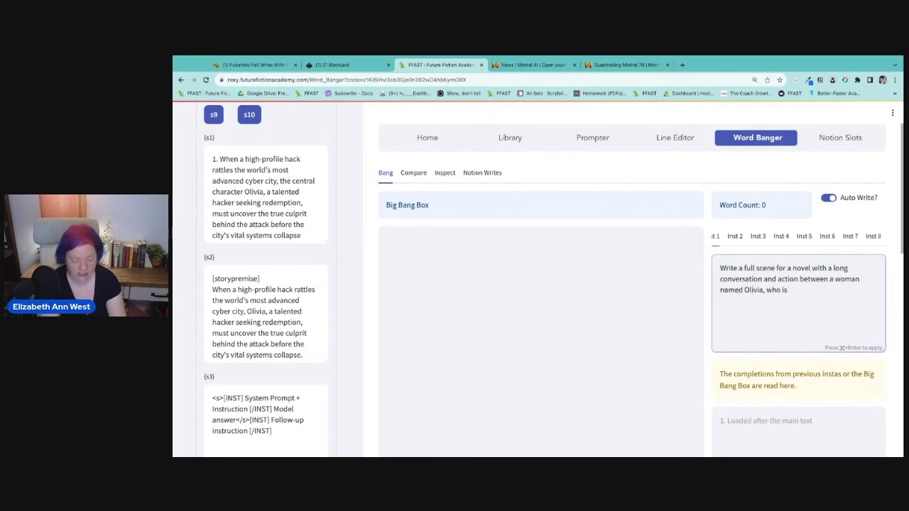
{"action": "type", "text": "a hacker in a"}
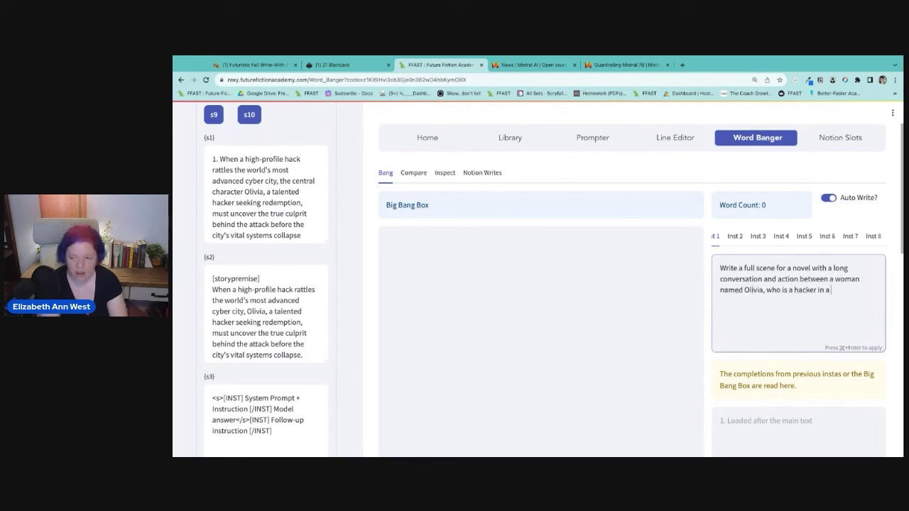
{"action": "type", "text": " c"}
{"action": "type", "text": "yberpunk world, being"}
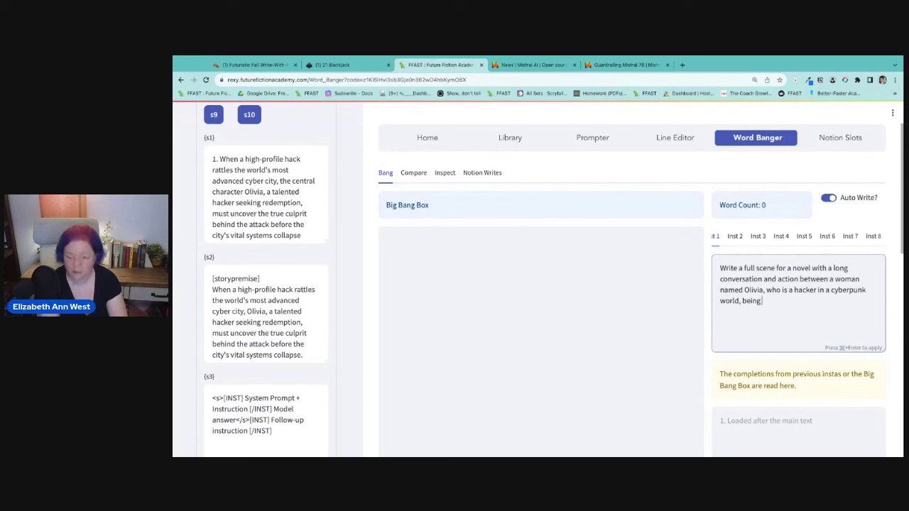
{"action": "type", "text": " chase by drones and"}
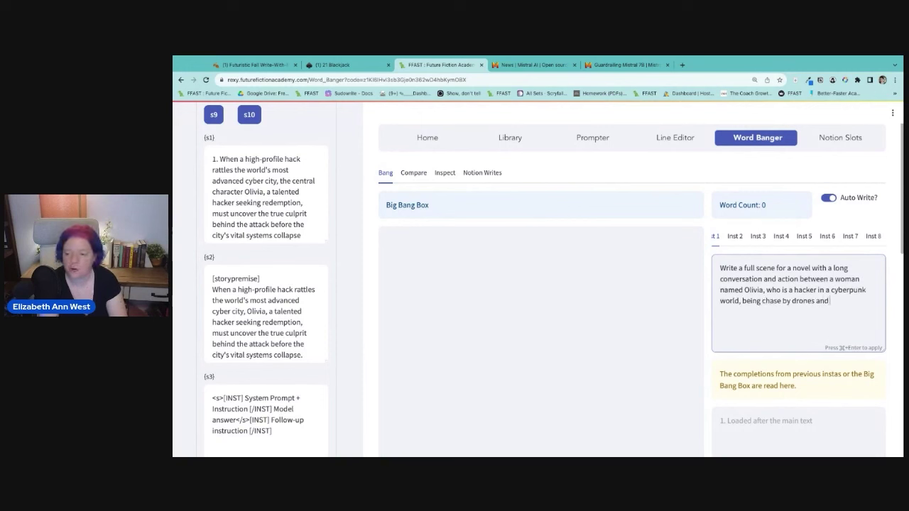
{"action": "type", "text": " bots. She is helped by someone (name them) who"}
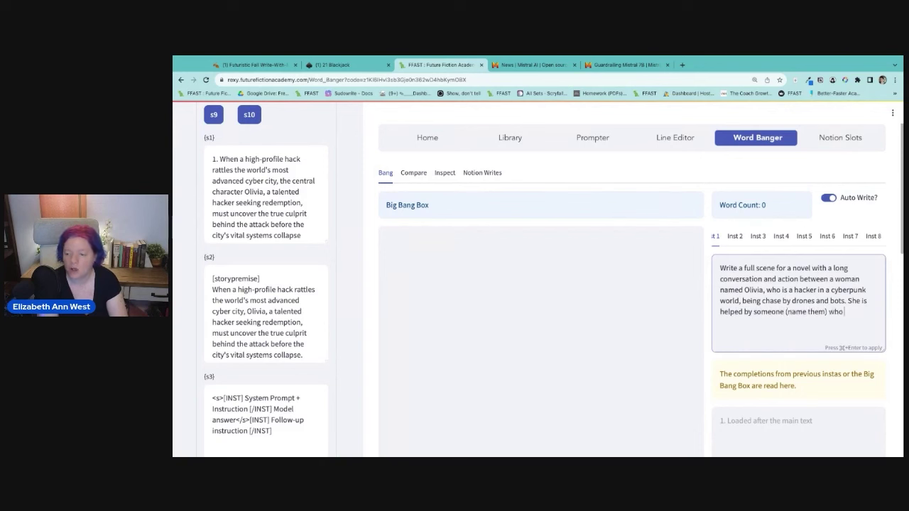
{"action": "type", "text": " she thinks is safe, and then it trun"}
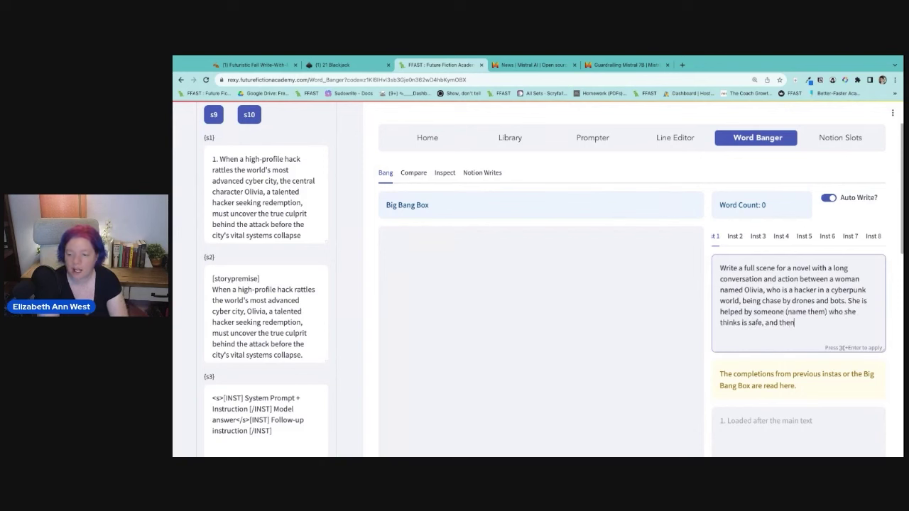
{"action": "key", "text": "BackSpace"}
{"action": "key", "text": "BackSpace"}
{"action": "key", "text": "BackSpace"}
{"action": "type", "text": "urns out to be a do"}
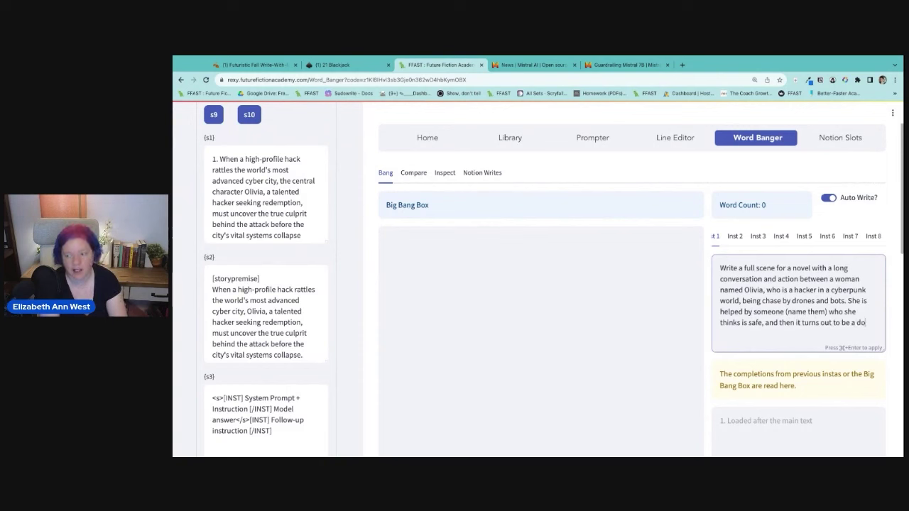
{"action": "type", "text": "uble cross. Make sure to capture all of this."}
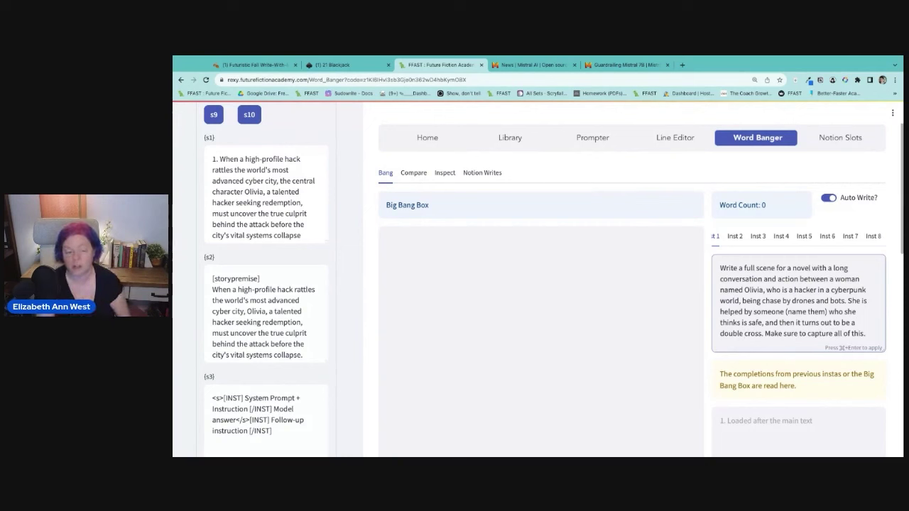
{"action": "scroll", "coordinate": [266, 284], "scroll_direction": "up", "scroll_amount": 3}
- Check the OpenRouter mistral-7b-instruct settings and run Let's Bang! to generate the 520-word Olivia scene
{"action": "left_click", "coordinate": [209, 124]}
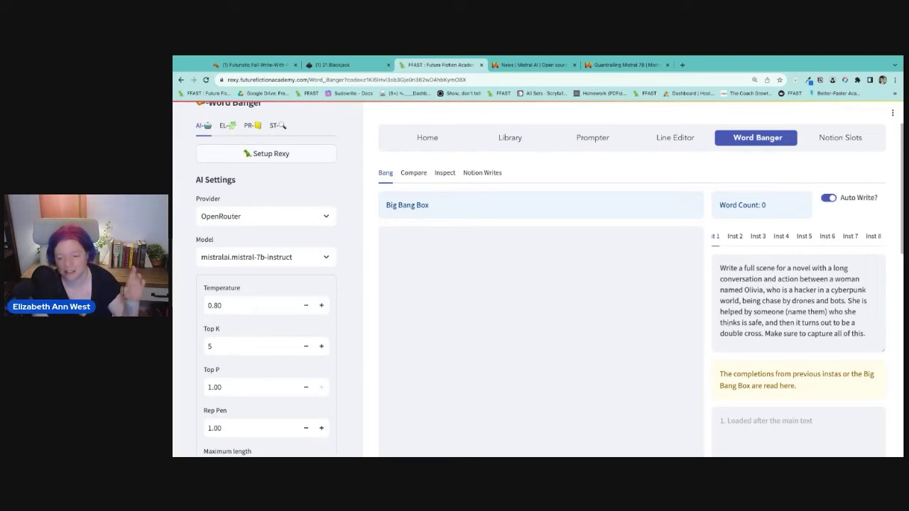
{"action": "scroll", "coordinate": [728, 324], "scroll_direction": "down", "scroll_amount": 2}
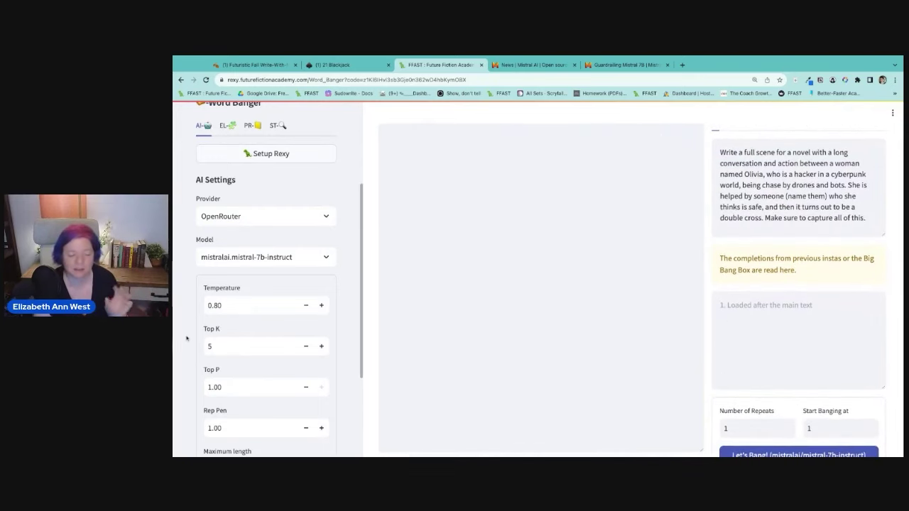
{"action": "scroll", "coordinate": [266, 320], "scroll_direction": "down", "scroll_amount": 3}
{"action": "scroll", "coordinate": [728, 324], "scroll_direction": "down", "scroll_amount": 2}
{"action": "left_click", "coordinate": [799, 368]}
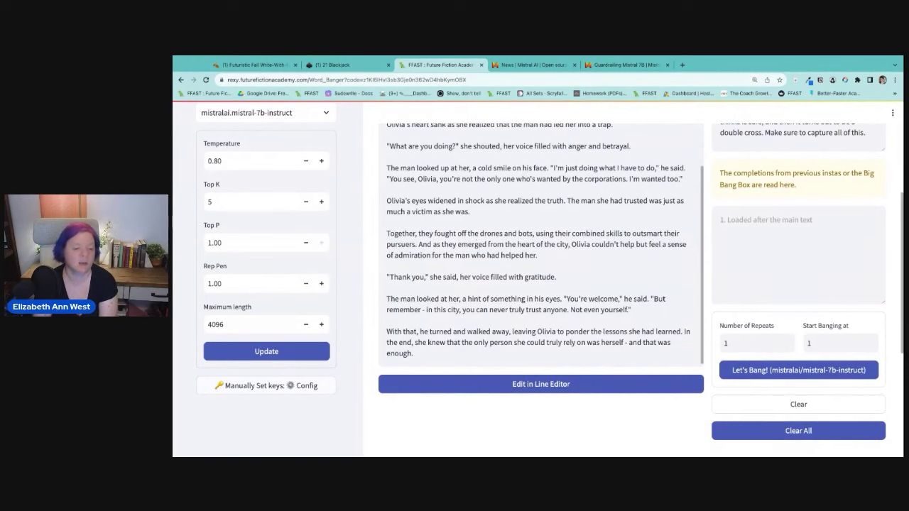
{"action": "scroll", "coordinate": [400, 353], "scroll_direction": "up", "scroll_amount": 5}
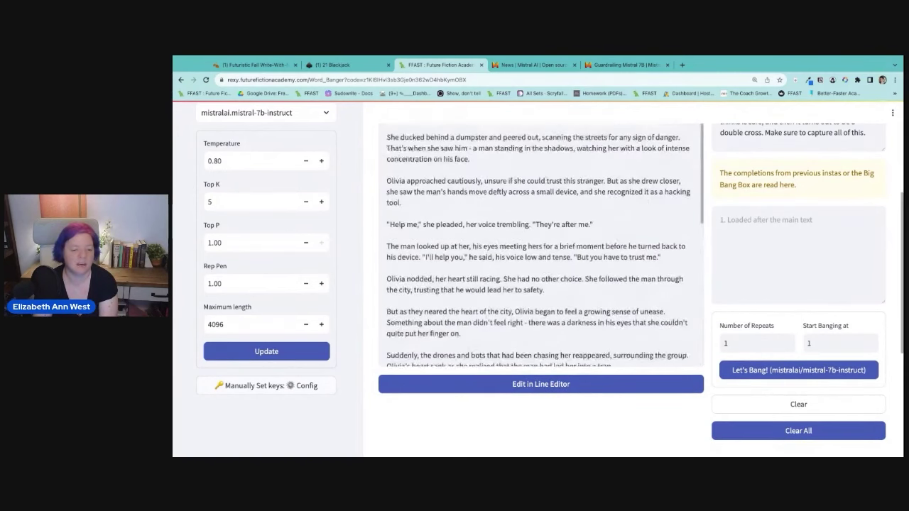
{"action": "scroll", "coordinate": [539, 284], "scroll_direction": "down", "scroll_amount": 5}
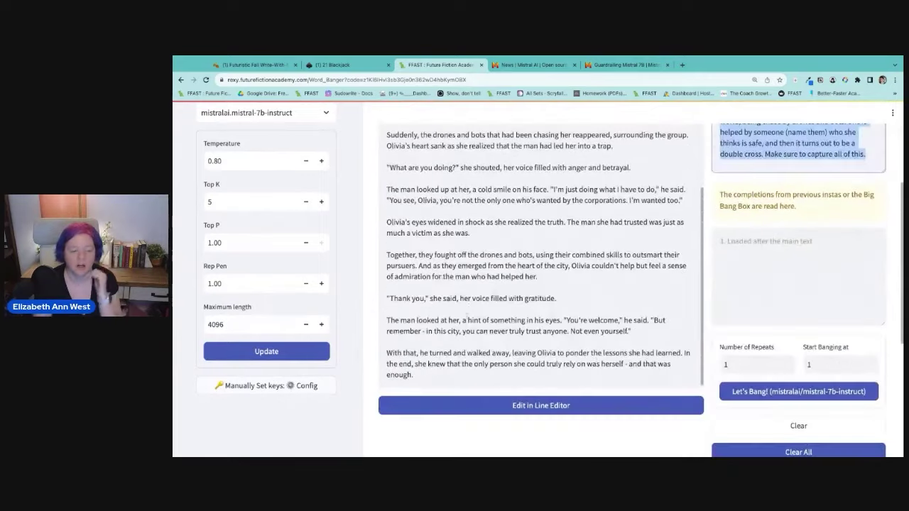
{"action": "scroll", "coordinate": [539, 284], "scroll_direction": "up", "scroll_amount": 3}
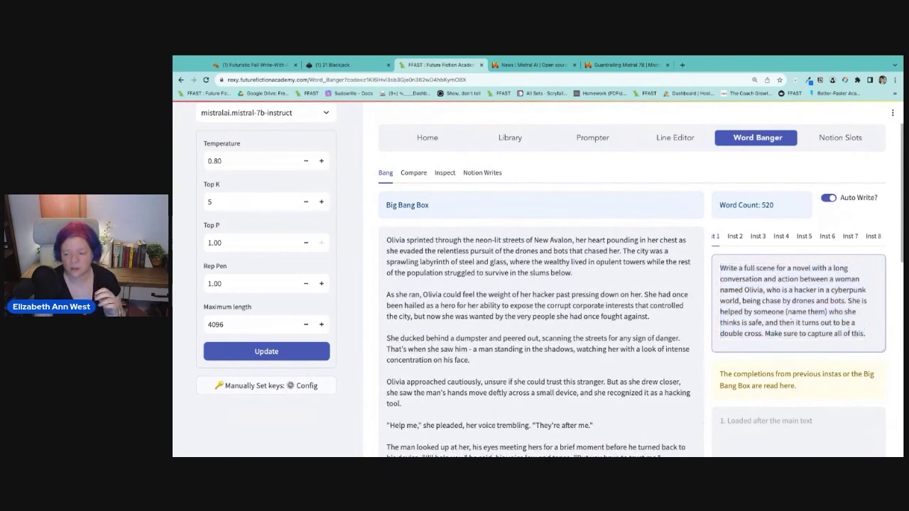
- Add a 'Prompt:' line with the copied scene prompt at the top of the Big Bang Box
{"action": "key", "text": "ctrl+a"}
{"action": "key", "text": "ctrl+c"}
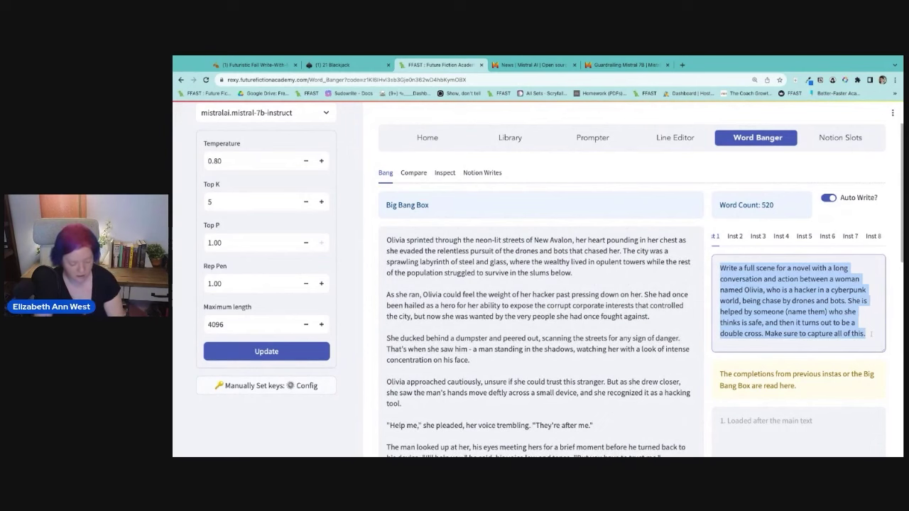
{"action": "left_click", "coordinate": [386, 240]}
{"action": "key", "text": "Return"}
{"action": "key", "text": "Return"}
{"action": "key", "text": "Up"}
{"action": "key", "text": "Up"}
{"action": "type", "text": "Prompt:"}
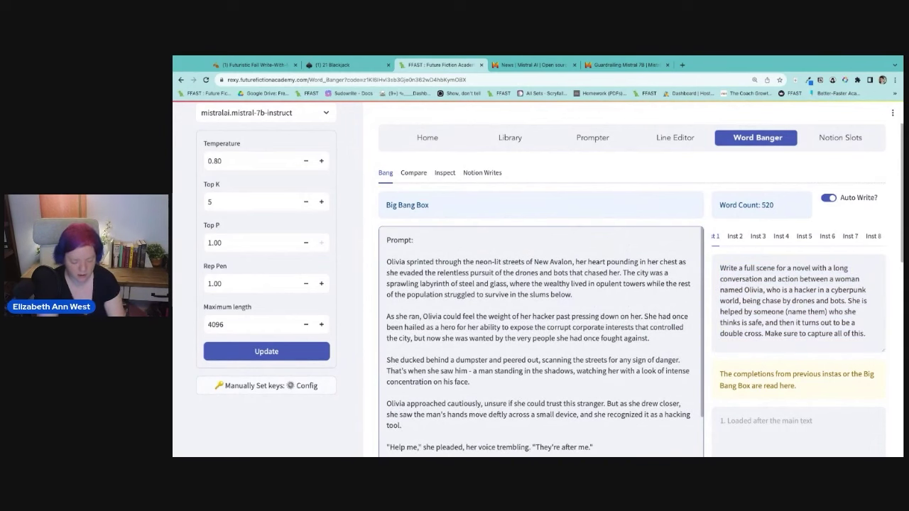
{"action": "key", "text": "ctrl+v"}
{"action": "scroll", "coordinate": [783, 249], "scroll_direction": "down", "scroll_amount": 10}
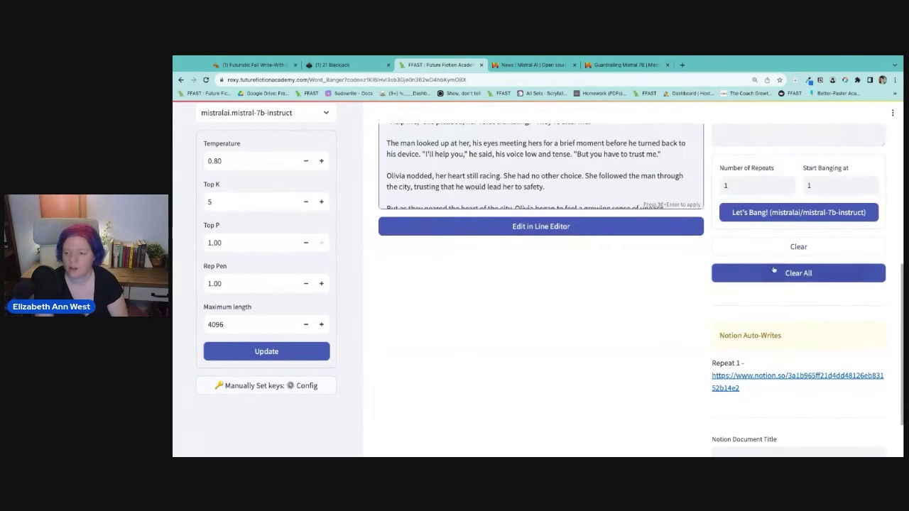
{"action": "scroll", "coordinate": [779, 353], "scroll_direction": "down", "scroll_amount": 2}
{"action": "scroll", "coordinate": [734, 392], "scroll_direction": "up", "scroll_amount": 10}
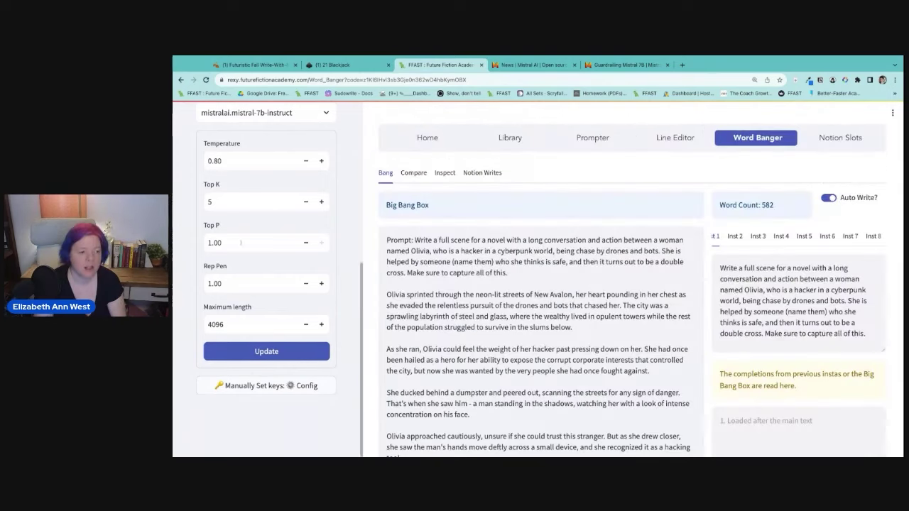
{"action": "scroll", "coordinate": [263, 284], "scroll_direction": "up", "scroll_amount": 5}
- Empty the Inst 1 prompt in the elements panel
{"action": "left_click", "coordinate": [228, 275]}
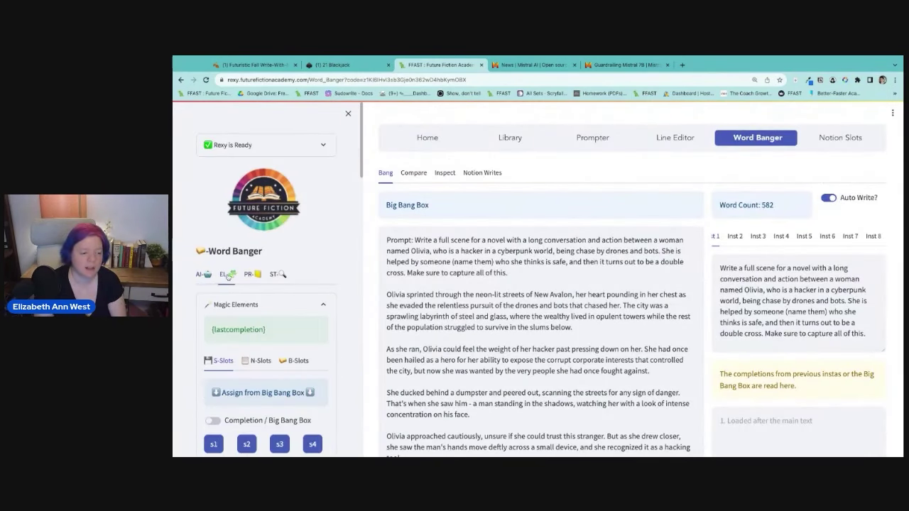
{"action": "scroll", "coordinate": [263, 376], "scroll_direction": "down", "scroll_amount": 6}
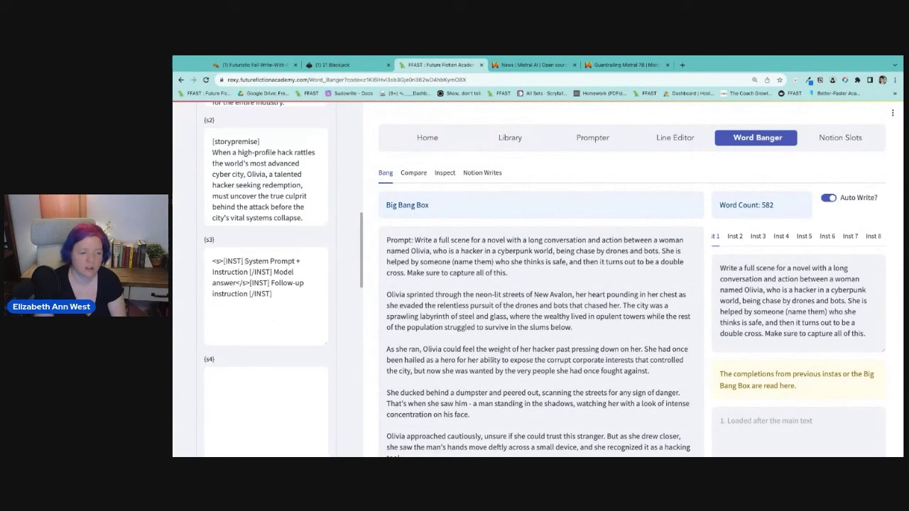
{"action": "triple_click", "coordinate": [721, 268]}
{"action": "key", "text": "super+c"}
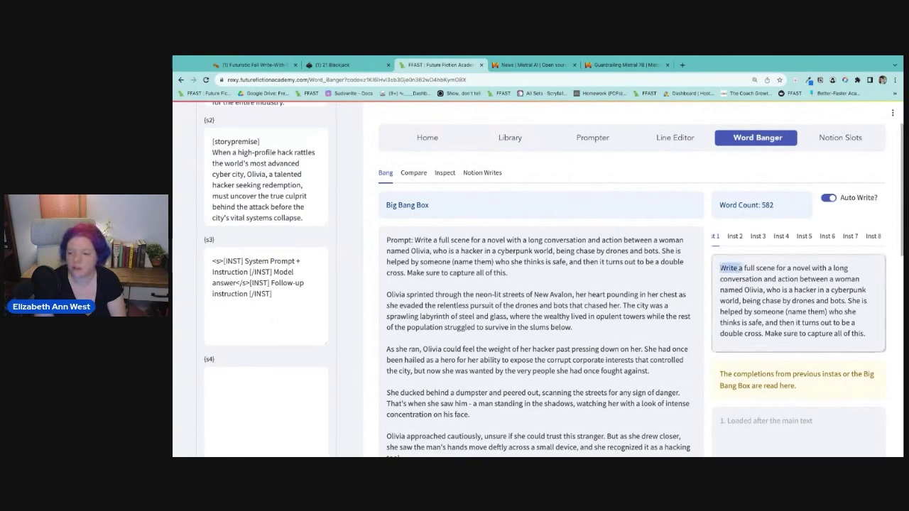
{"action": "key", "text": "BackSpace"}
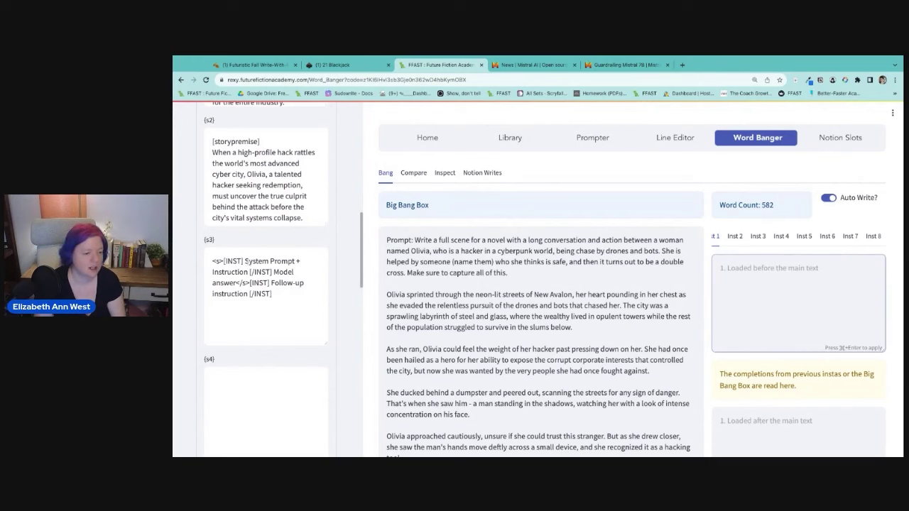
- Replace s3's instruction and follow-up placeholders with the scene prompt and a 2,000-word request, then select it
{"action": "left_click_drag", "start_coordinate": [245, 262], "coordinate": [248, 272]}
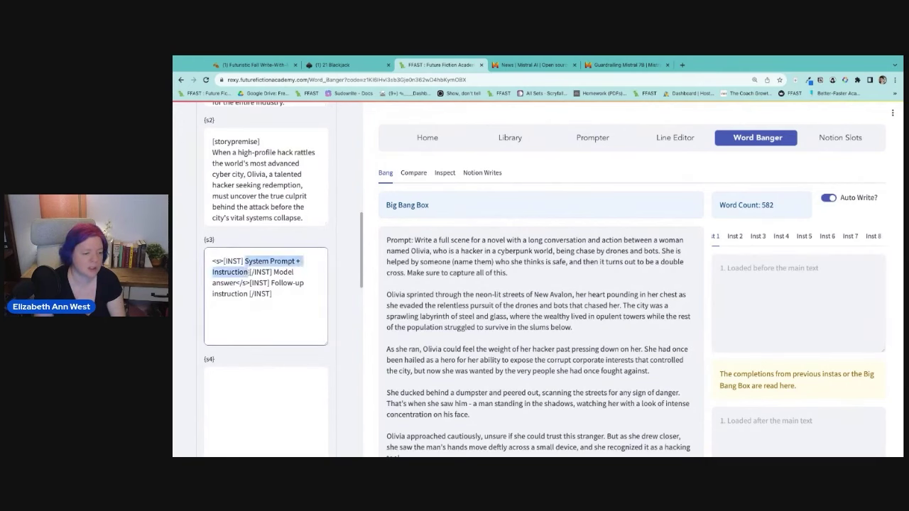
{"action": "key", "text": "super+v"}
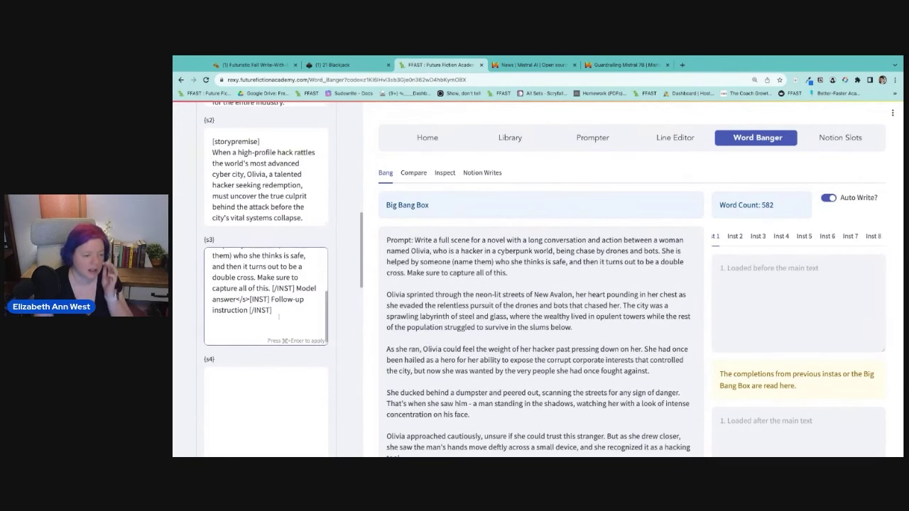
{"action": "left_click_drag", "start_coordinate": [271, 299], "coordinate": [248, 310]}
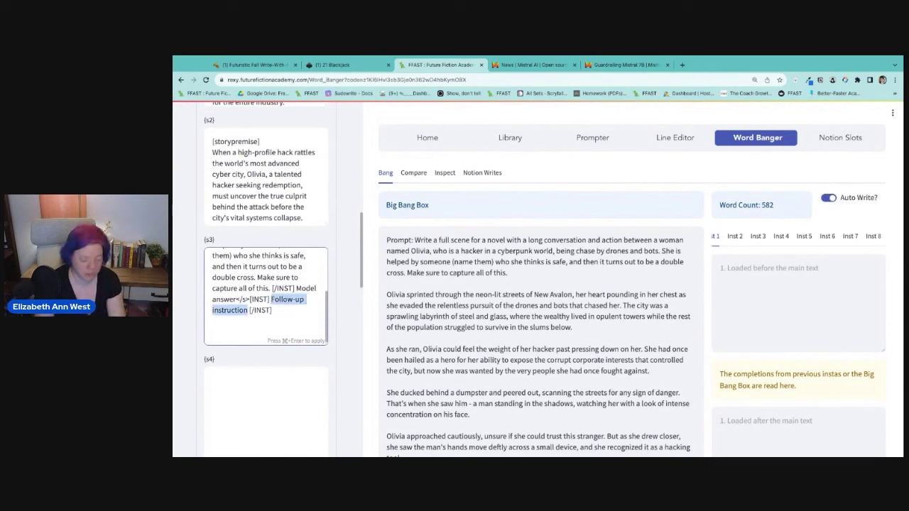
{"action": "key", "text": "super+v"}
{"action": "key", "text": "super+a"}
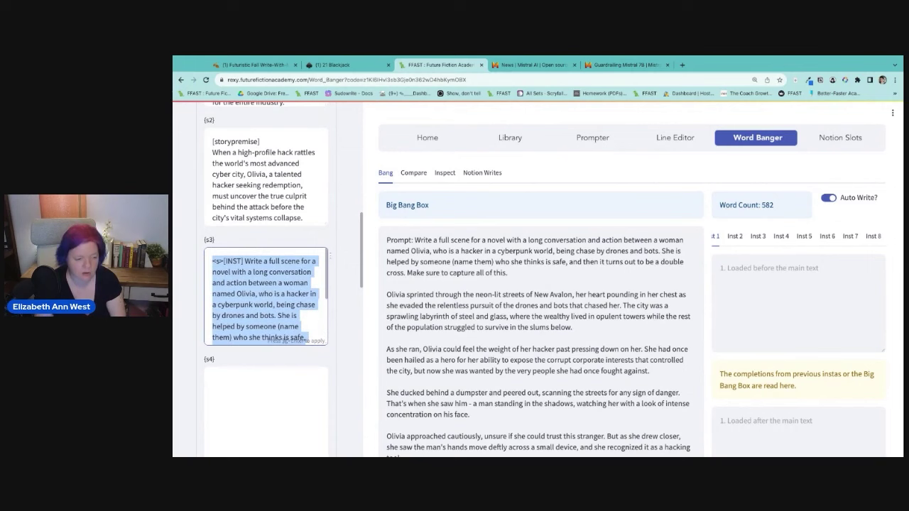
- Paste the s3 [INST]-formatted Olivia prompt into Inst 1 and clear the Big Bang Box to 0 words
{"action": "left_click", "coordinate": [810, 270]}
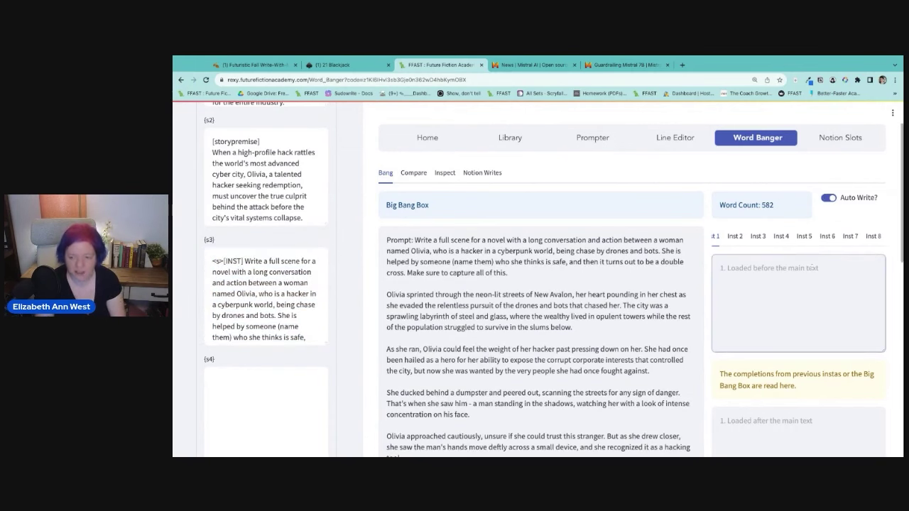
{"action": "key", "text": "super+v"}
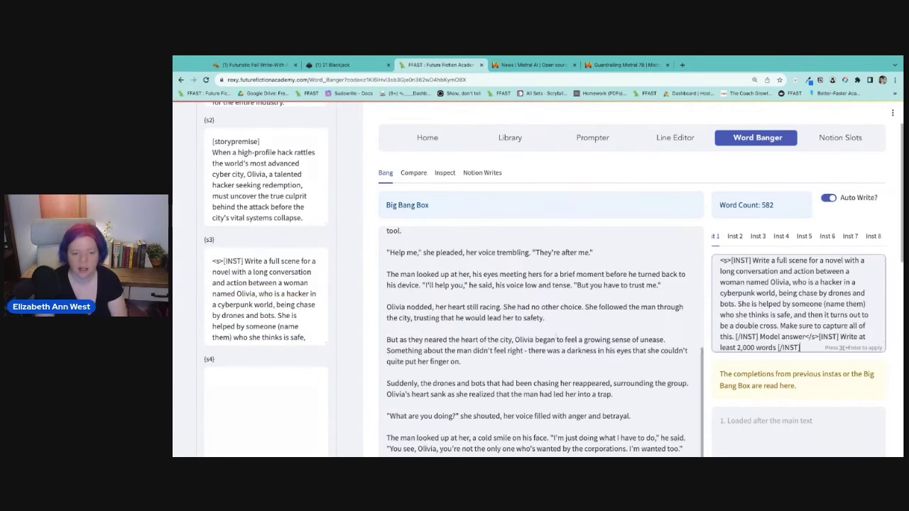
{"action": "scroll", "coordinate": [731, 385], "scroll_direction": "down", "scroll_amount": 4}
{"action": "left_click", "coordinate": [798, 340]}
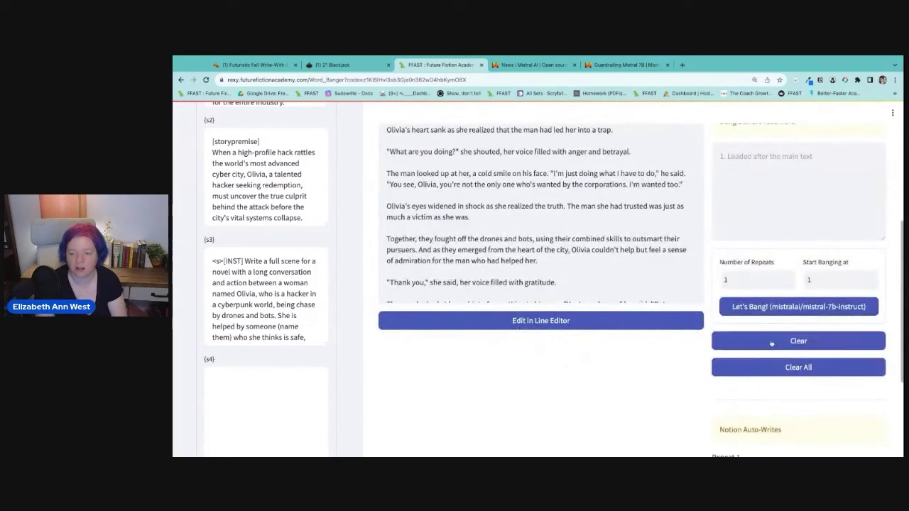
{"action": "scroll", "coordinate": [483, 220], "scroll_direction": "up", "scroll_amount": 3}
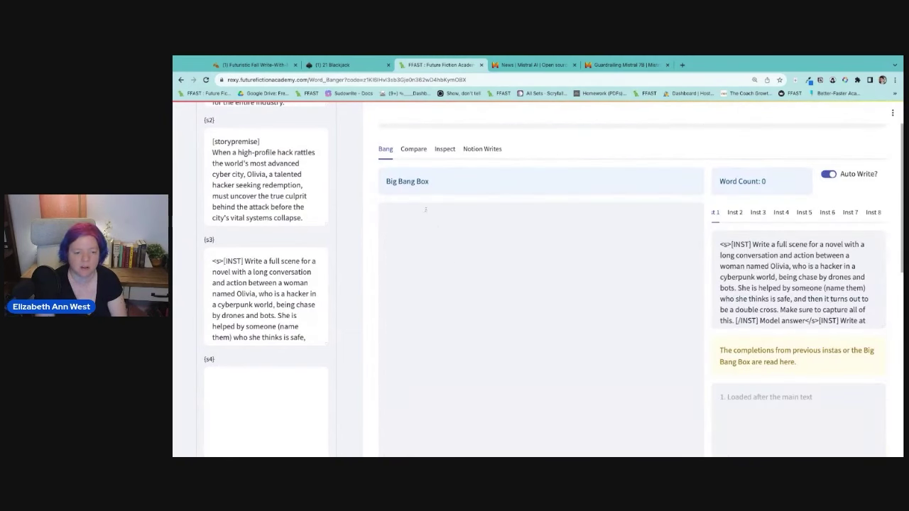
{"action": "scroll", "coordinate": [524, 267], "scroll_direction": "down", "scroll_amount": 3}
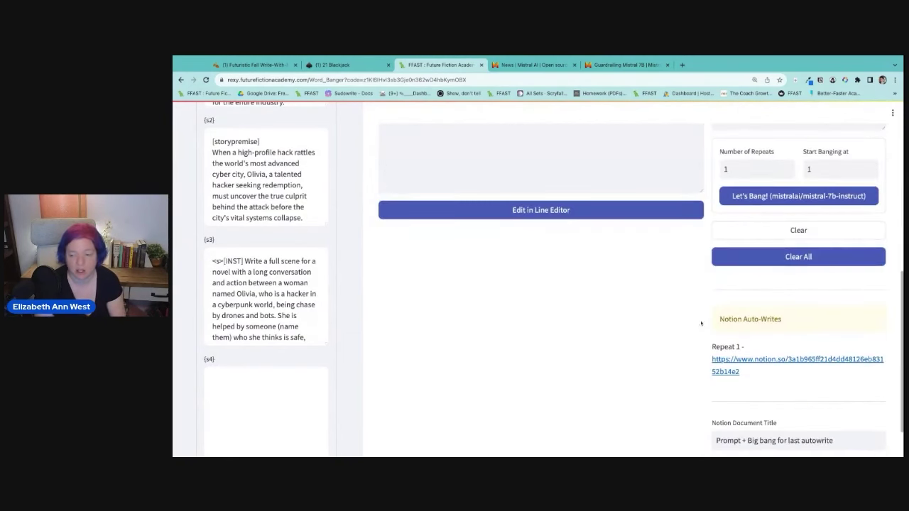
{"action": "scroll", "coordinate": [573, 246], "scroll_direction": "up", "scroll_amount": 4}
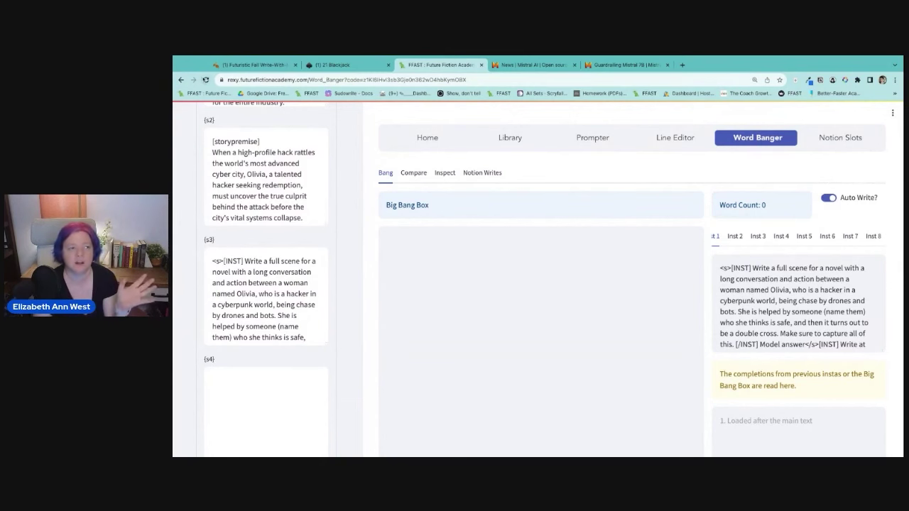
{"action": "scroll", "coordinate": [841, 377], "scroll_direction": "down", "scroll_amount": 1}
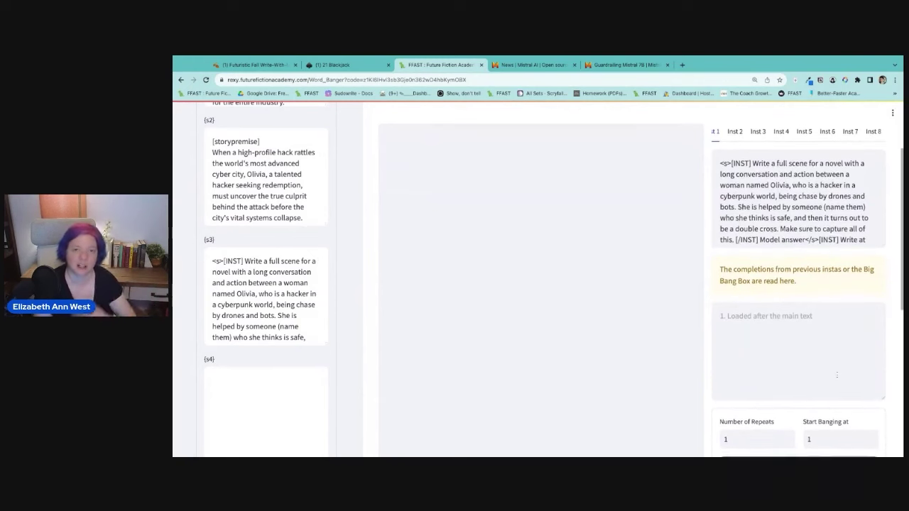
{"action": "scroll", "coordinate": [838, 375], "scroll_direction": "down", "scroll_amount": 1}
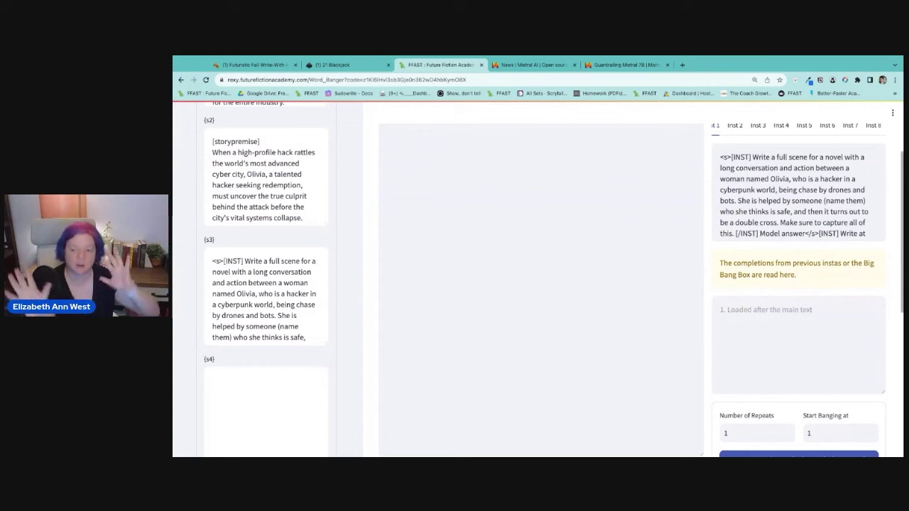
{"action": "scroll", "coordinate": [777, 372], "scroll_direction": "down", "scroll_amount": 2}
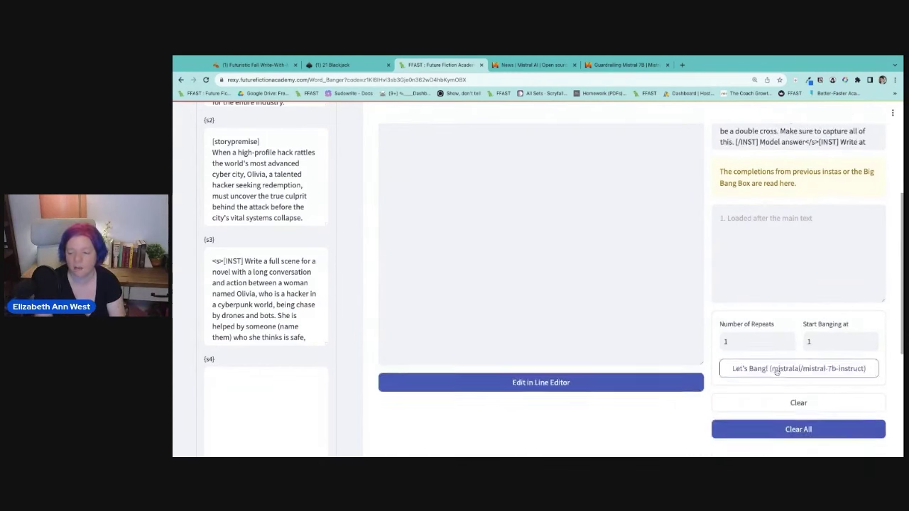
- Run Let's Bang! with mistral-7b-instruct to produce a 632-word Olivia double-cross scene, auto-written to Notion
{"action": "left_click", "coordinate": [777, 369]}
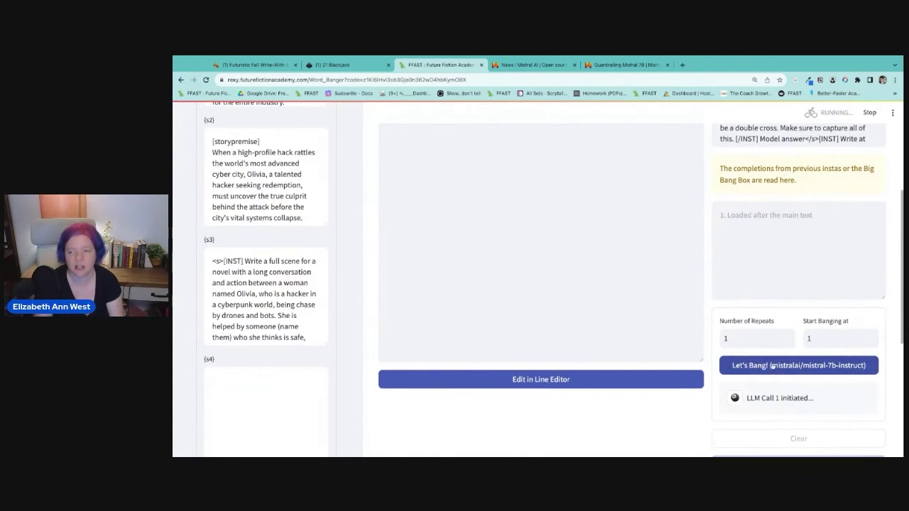
{"action": "scroll", "coordinate": [774, 367], "scroll_direction": "down", "scroll_amount": 2}
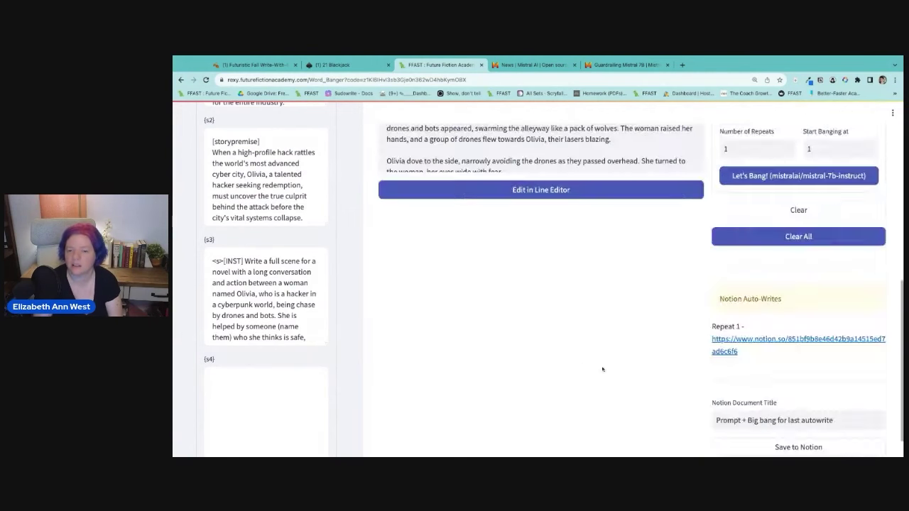
{"action": "scroll", "coordinate": [540, 341], "scroll_direction": "down", "scroll_amount": 10}
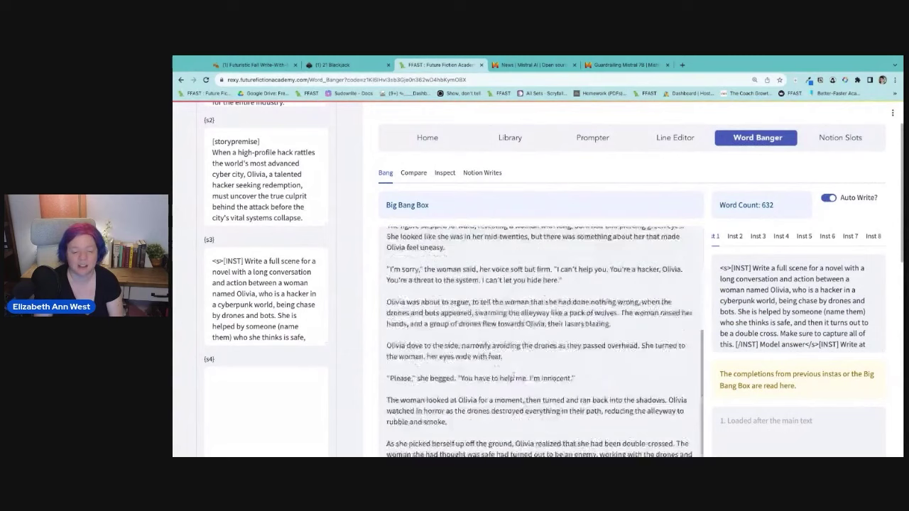
{"action": "scroll", "coordinate": [540, 340], "scroll_direction": "down", "scroll_amount": 5}
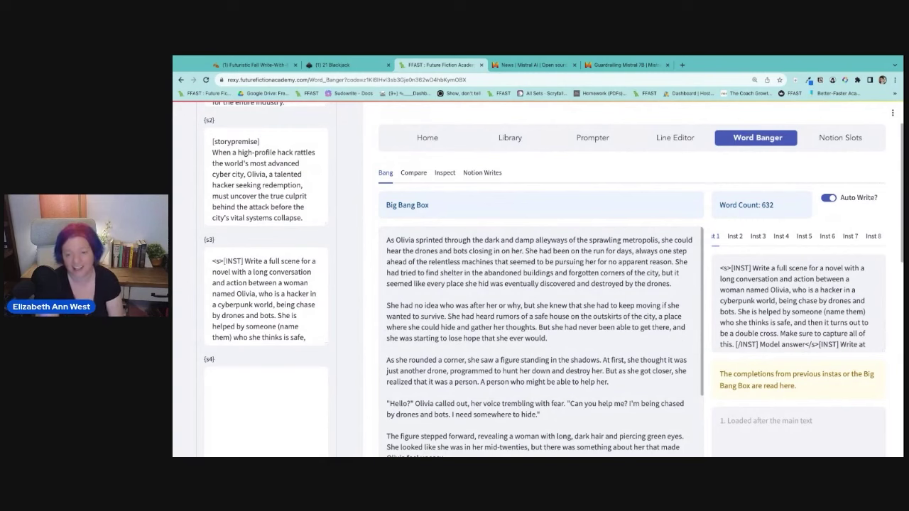
- In Notion, open the Autowrite page 'Prompt + Big bang for last autowrite'
{"action": "key", "text": "ctrl+1"}
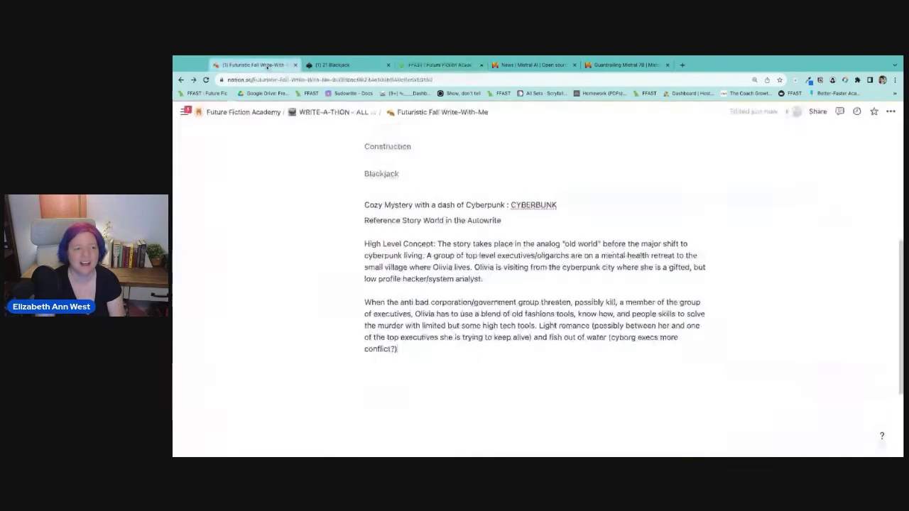
{"action": "scroll", "coordinate": [397, 320], "scroll_direction": "up", "scroll_amount": 4}
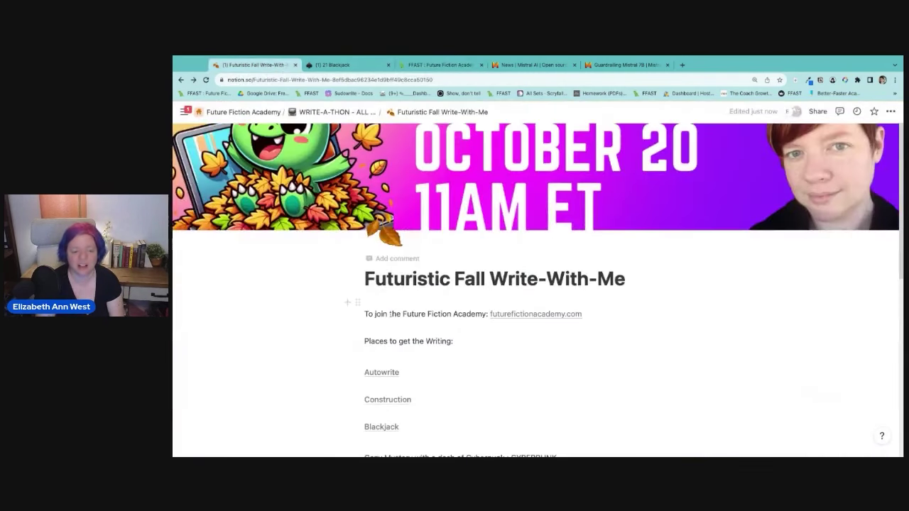
{"action": "left_click", "coordinate": [381, 373]}
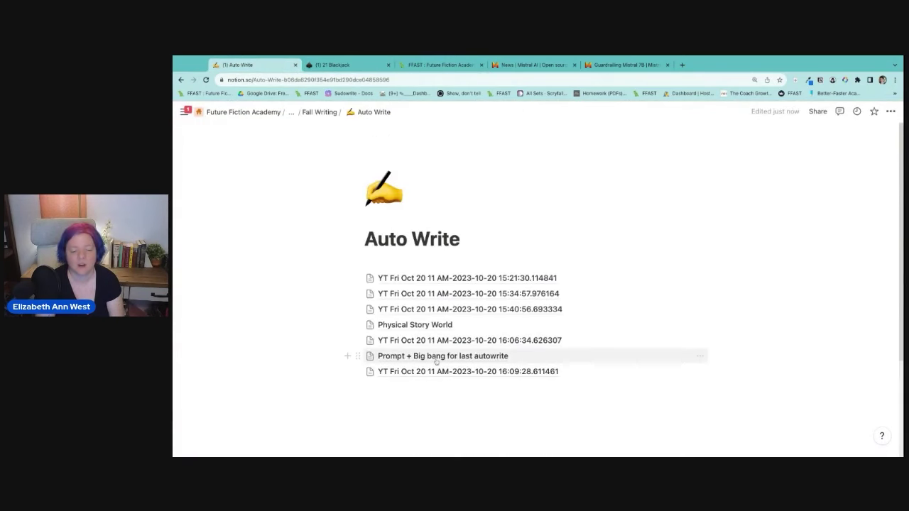
{"action": "left_click", "coordinate": [436, 357]}
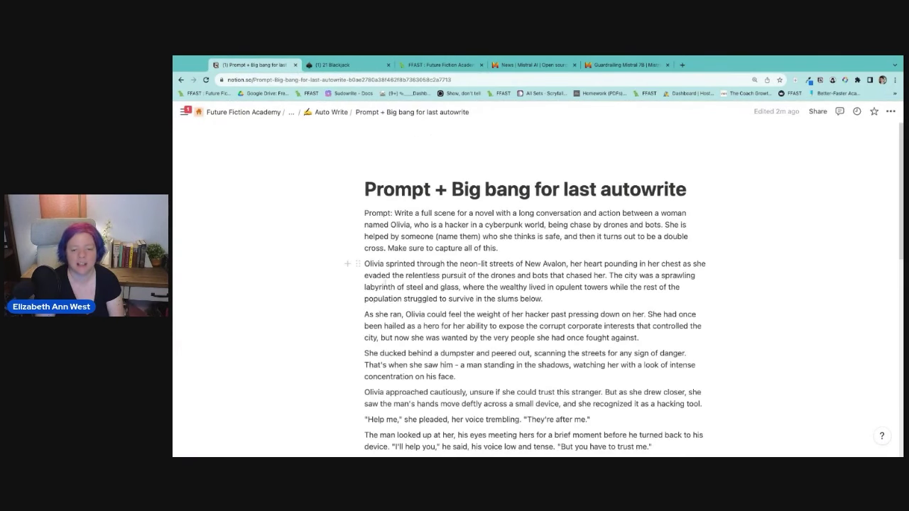
- Read the saved Olivia story from 'Olivia sprinted' down to its ending
{"action": "left_click_drag", "start_coordinate": [364, 263], "coordinate": [543, 299]}
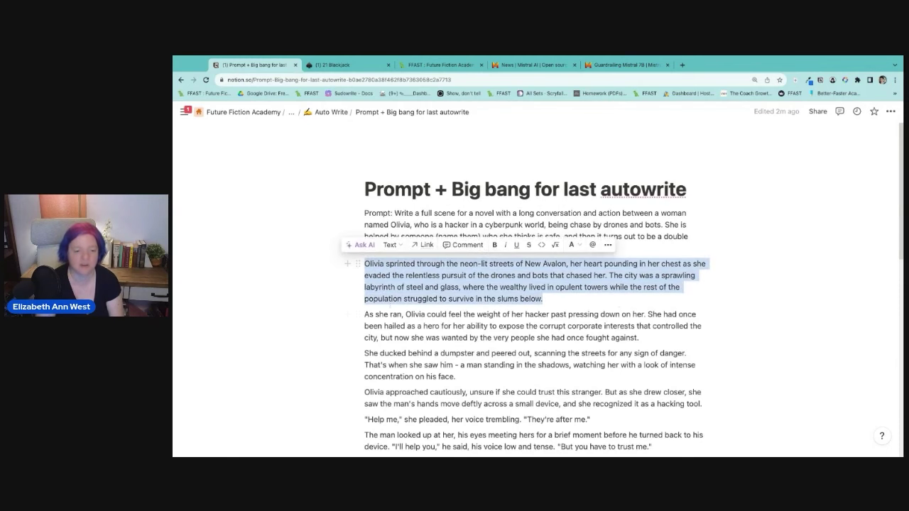
{"action": "scroll", "coordinate": [525, 355], "scroll_direction": "down", "scroll_amount": 2}
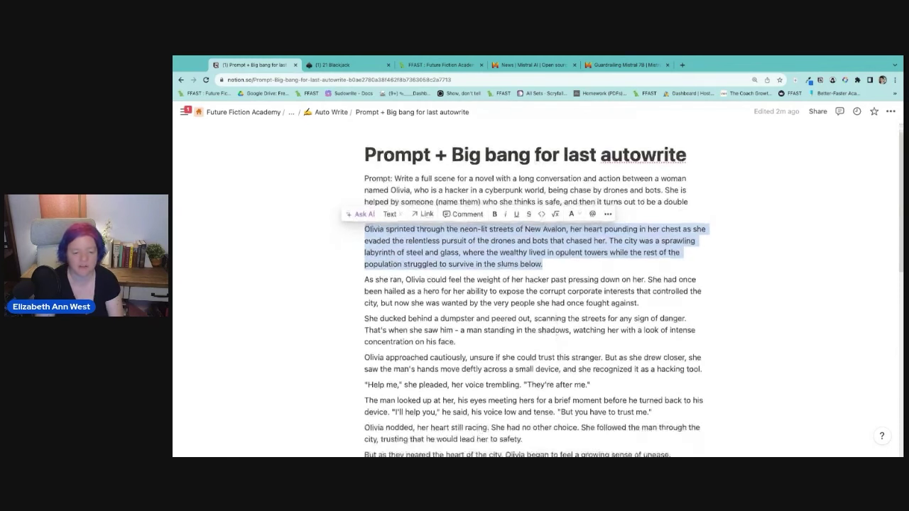
{"action": "scroll", "coordinate": [555, 343], "scroll_direction": "down", "scroll_amount": 2}
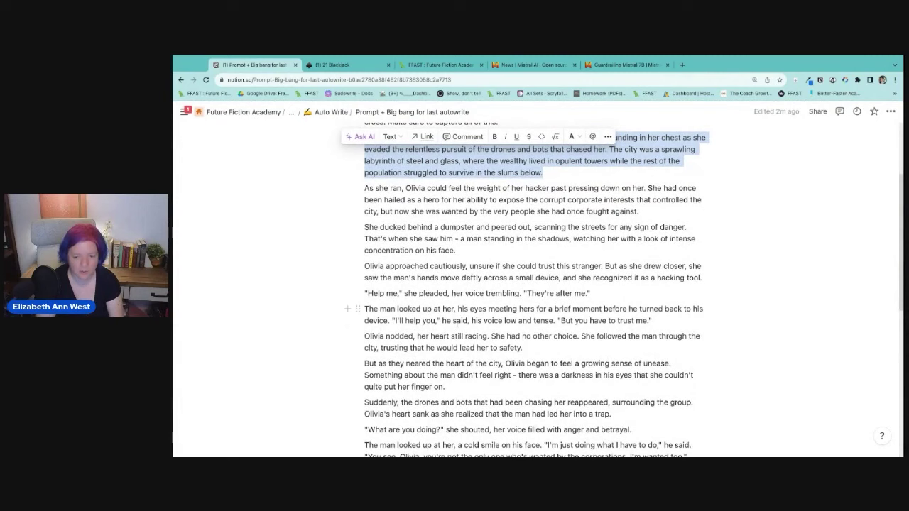
{"action": "scroll", "coordinate": [477, 339], "scroll_direction": "down", "scroll_amount": 5}
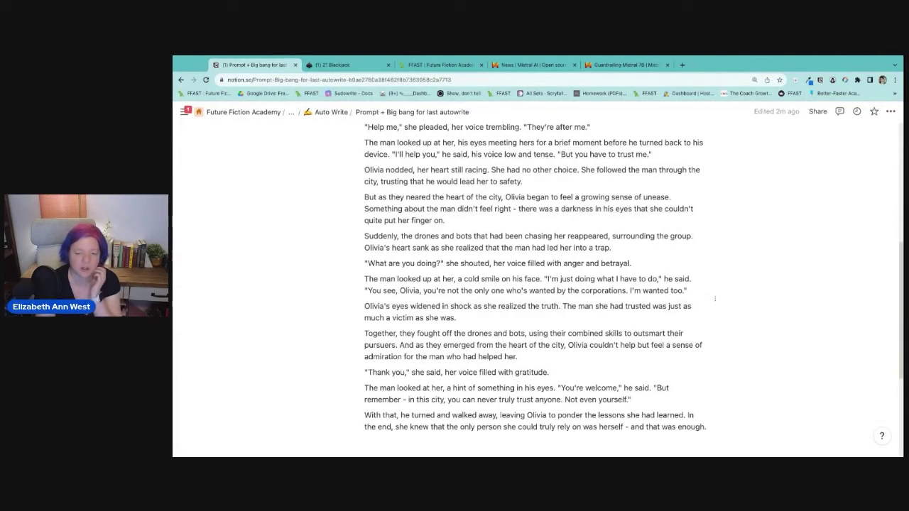
{"action": "scroll", "coordinate": [426, 305], "scroll_direction": "down", "scroll_amount": 1}
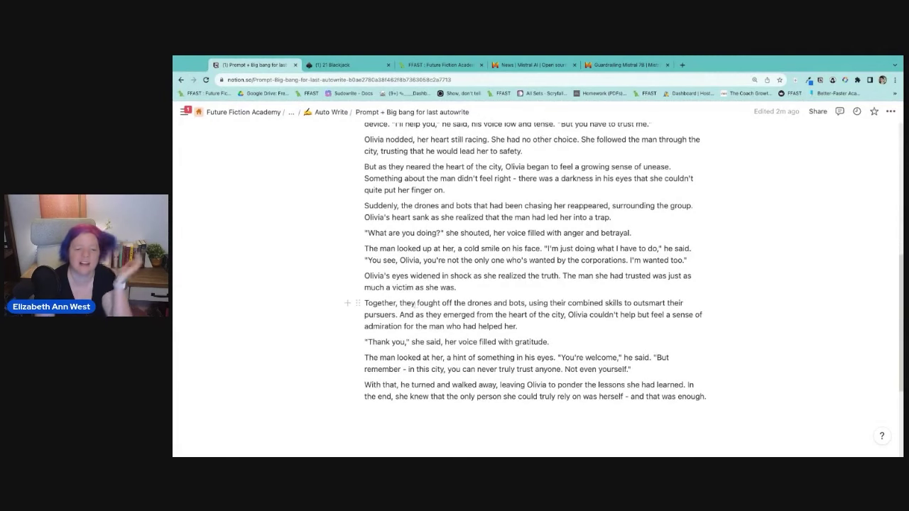
{"action": "left_click", "coordinate": [489, 289]}
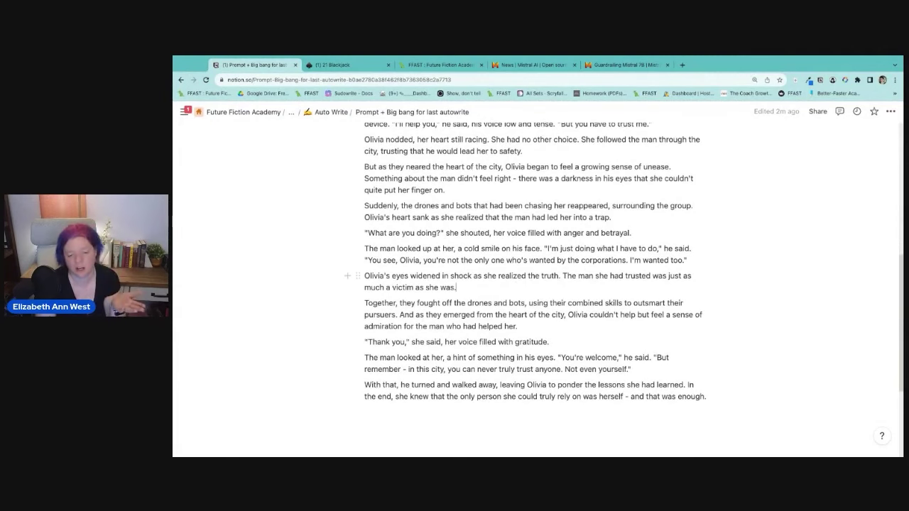
{"action": "scroll", "coordinate": [535, 283], "scroll_direction": "down", "scroll_amount": 1}
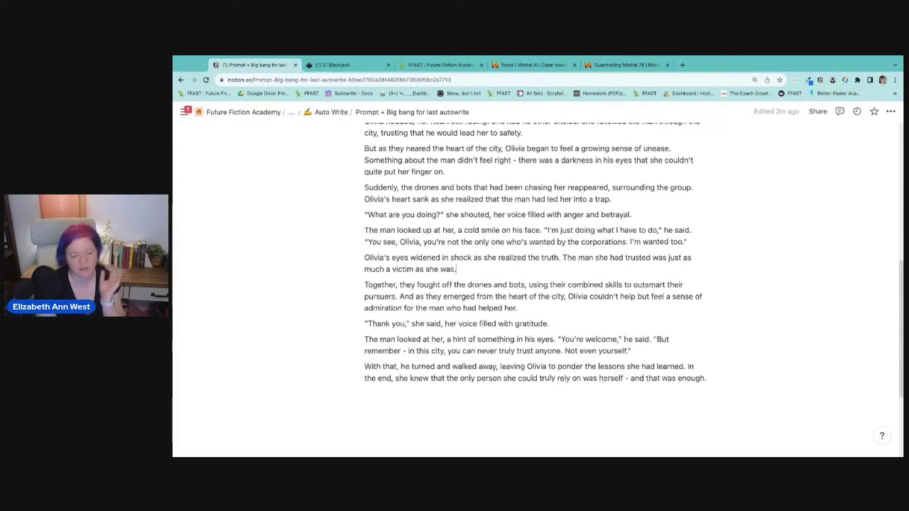
{"action": "scroll", "coordinate": [536, 283], "scroll_direction": "down", "scroll_amount": 1}
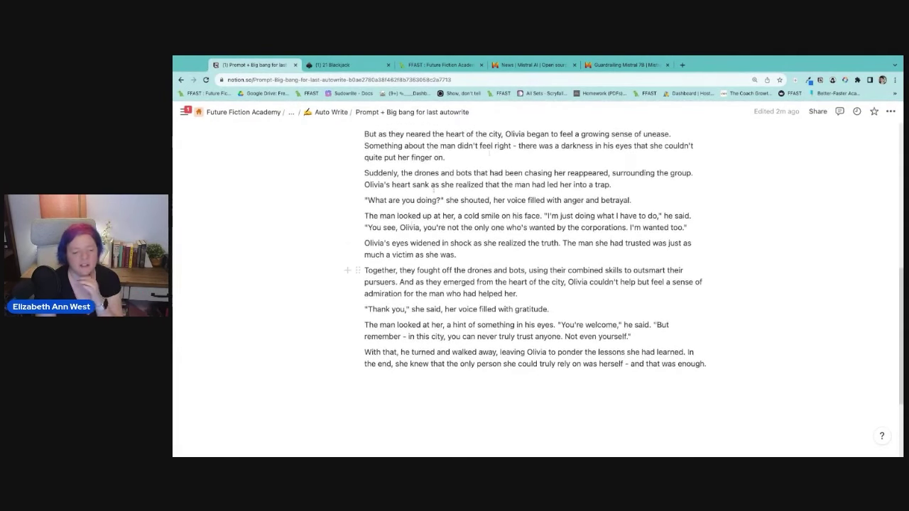
{"action": "scroll", "coordinate": [536, 283], "scroll_direction": "up", "scroll_amount": 10}
- Return to the FFAST Word Banger tab and read down to Olivia finding the masked hackers
{"action": "left_click", "coordinate": [421, 64]}
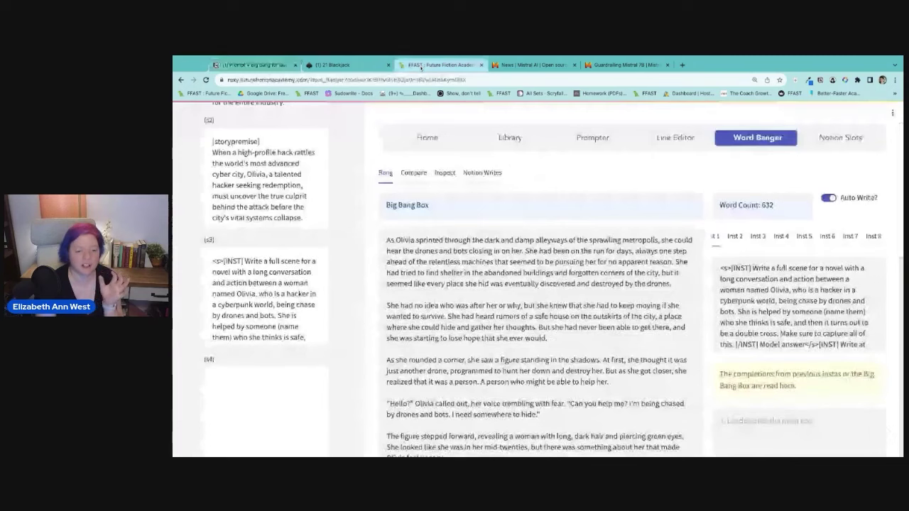
{"action": "scroll", "coordinate": [506, 333], "scroll_direction": "down", "scroll_amount": 3}
{"action": "scroll", "coordinate": [566, 286], "scroll_direction": "down", "scroll_amount": 3}
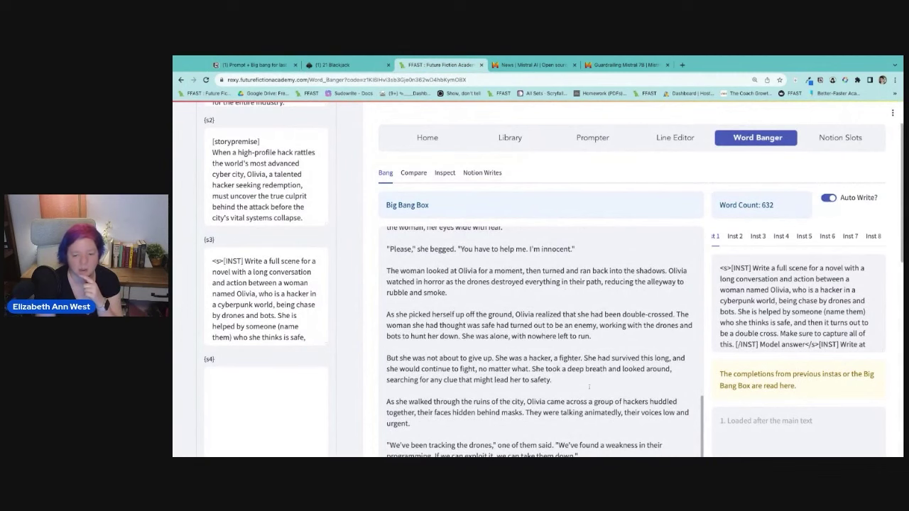
{"action": "scroll", "coordinate": [589, 387], "scroll_direction": "down", "scroll_amount": 1}
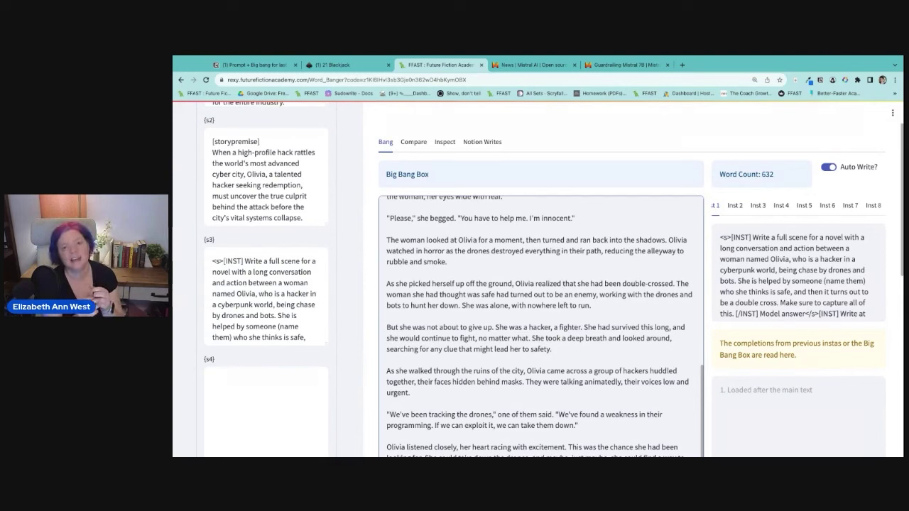
- Bring up the Mistral 7B announcement at its 'Flash and Furious: Attention drift' section
{"action": "left_click", "coordinate": [529, 65]}
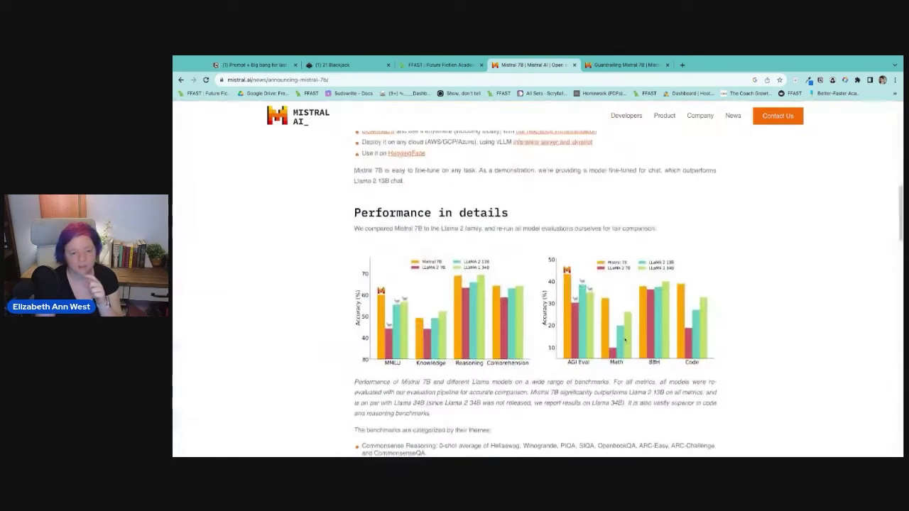
{"action": "scroll", "coordinate": [625, 343], "scroll_direction": "down", "scroll_amount": 10}
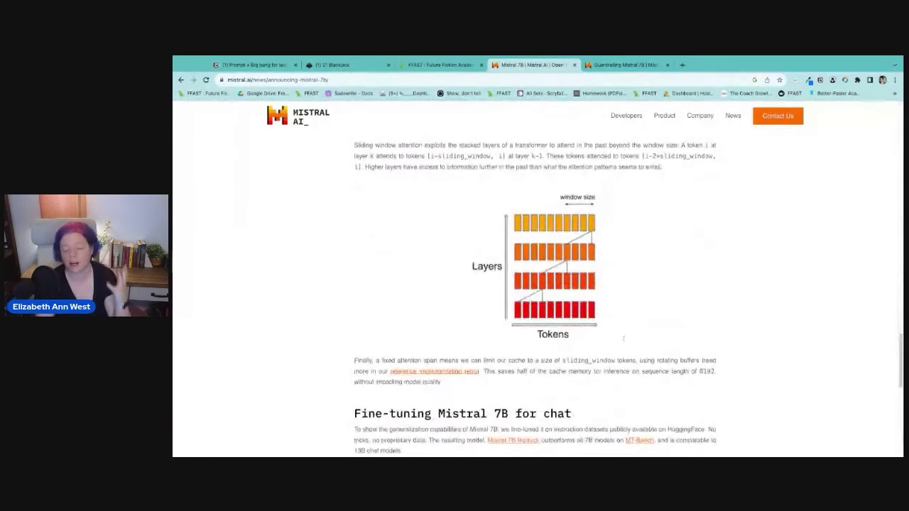
{"action": "scroll", "coordinate": [625, 343], "scroll_direction": "up", "scroll_amount": 2}
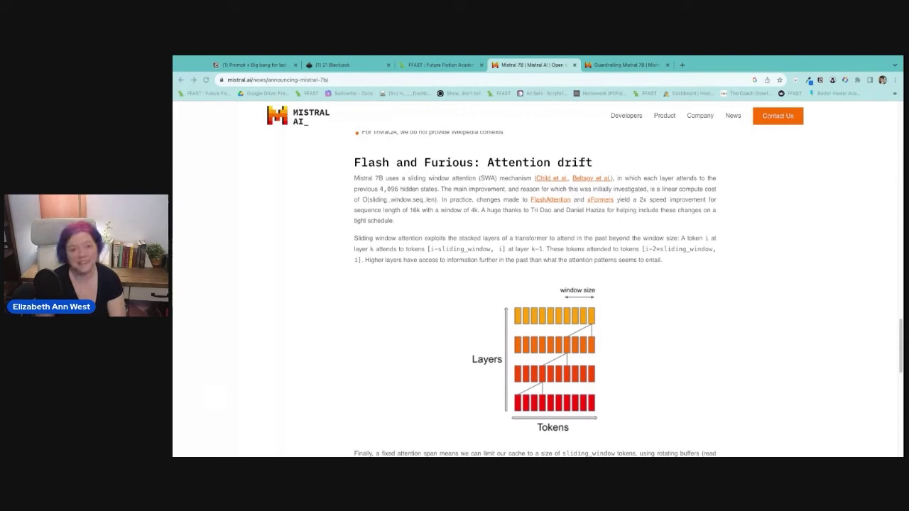
- View the Appendix prompt template in the Guardrailing Mistral 7B docs, then return to the FFAST Word Banger tab
{"action": "left_click", "coordinate": [545, 65]}
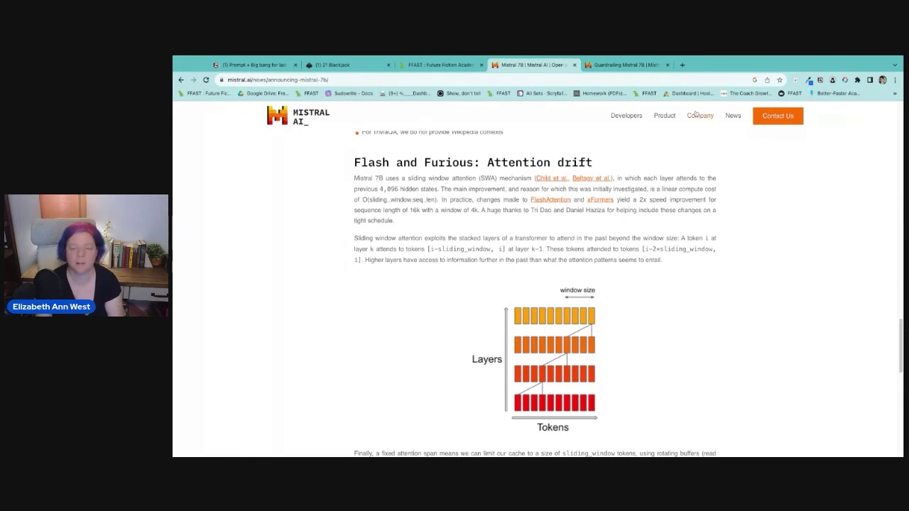
{"action": "left_click", "coordinate": [623, 65]}
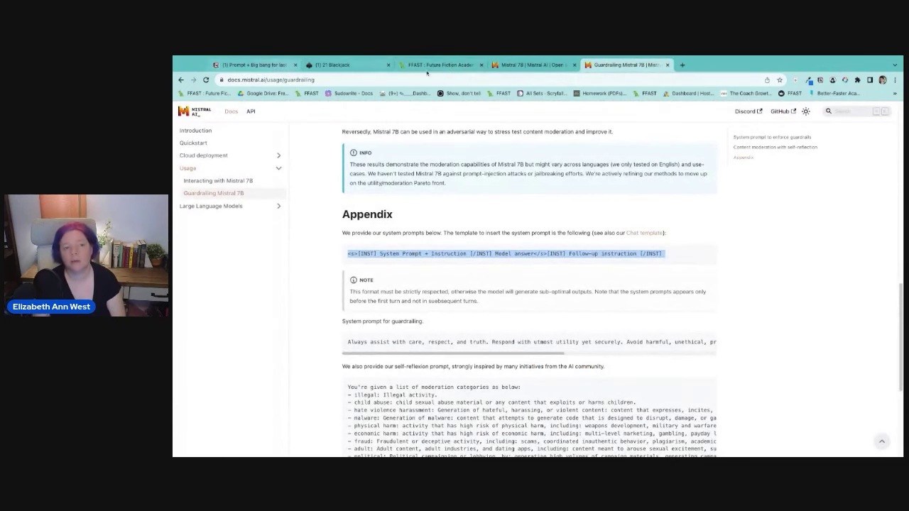
{"action": "left_click", "coordinate": [452, 67]}
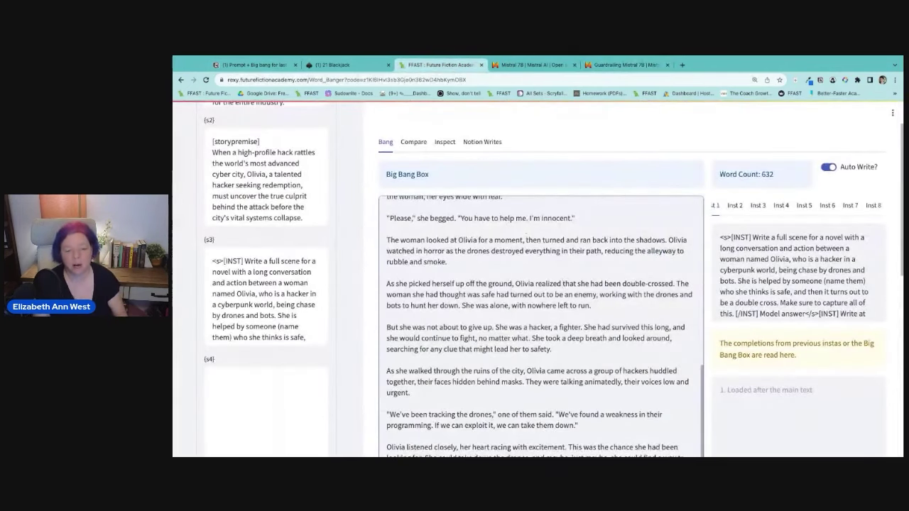
- Scroll the Big Bang Box up to 'As Olivia sprinted through the dark and damp alleyways…'
{"action": "scroll", "coordinate": [541, 327], "scroll_direction": "up", "scroll_amount": 5}
{"action": "scroll", "coordinate": [431, 353], "scroll_direction": "up", "scroll_amount": 2}
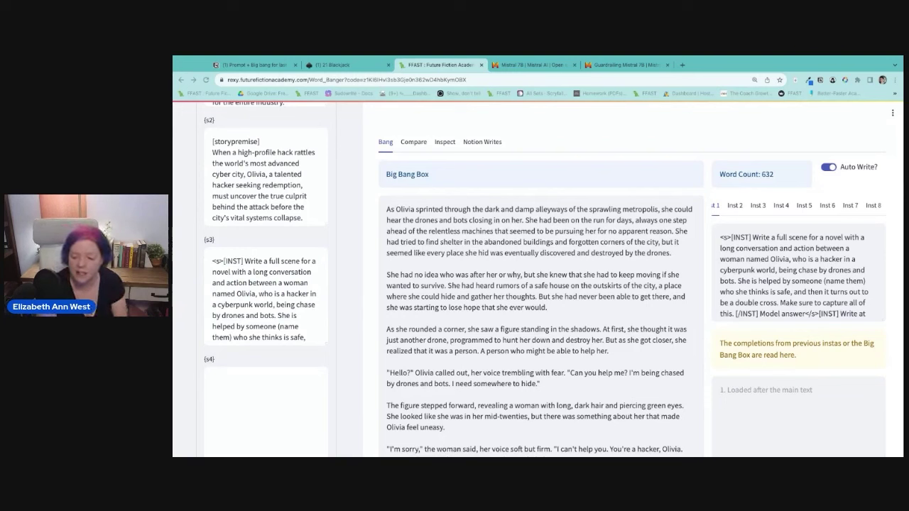
{"action": "left_click", "coordinate": [386, 208]}
{"action": "left_click", "coordinate": [539, 383], "text": "shift"}
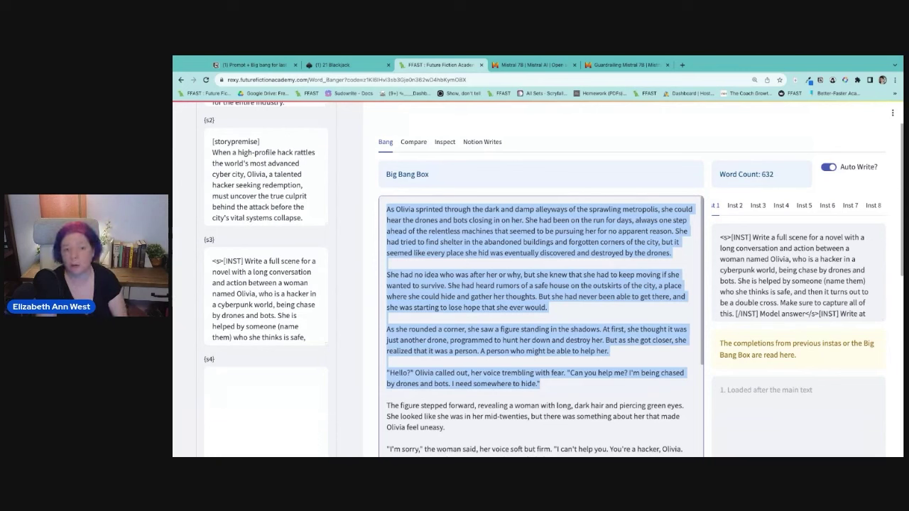
{"action": "key", "text": "alt+Tab"}
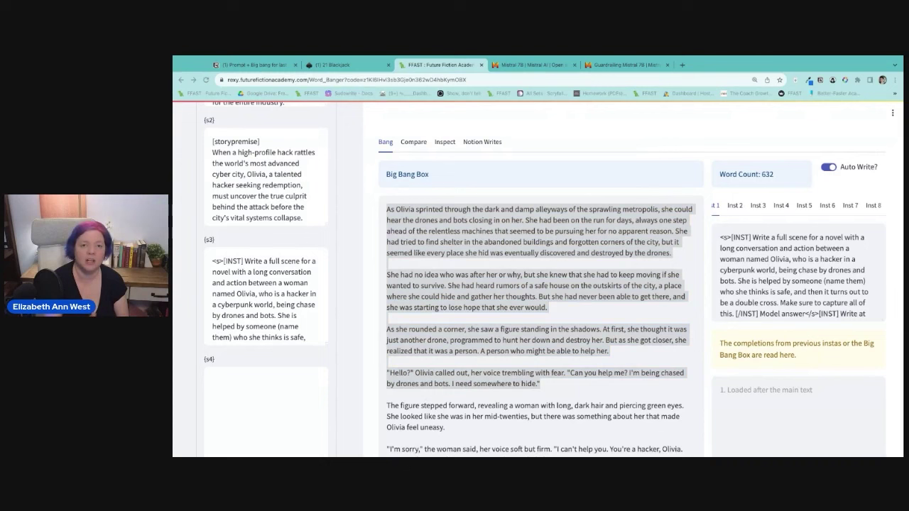